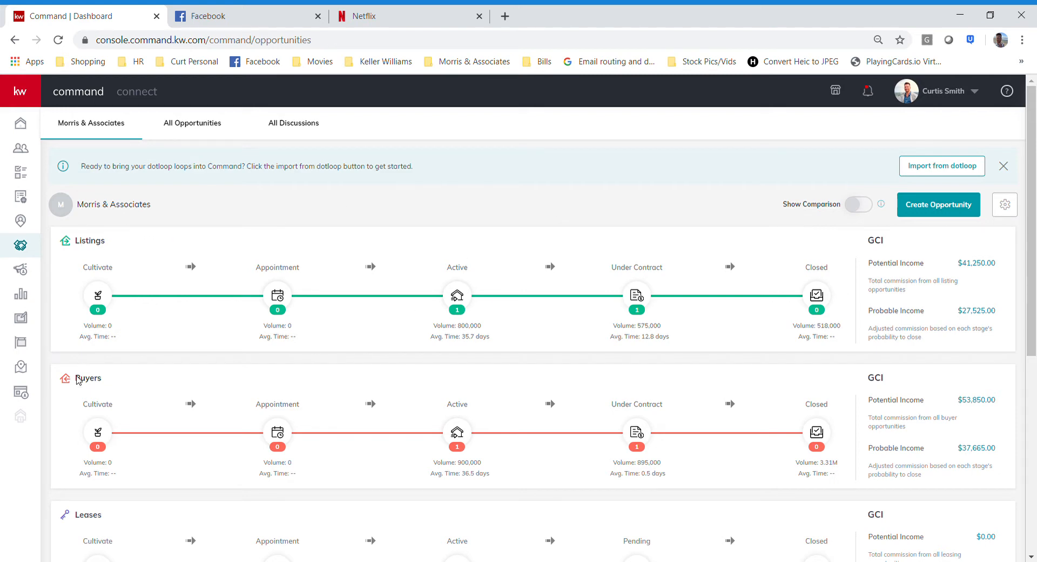
# - Review the Listings, Buyers and Leases pipelines on the Morris & Associates opportunities dashboard
pyautogui.scroll(-1, 115, 372)
pyautogui.scroll(-2, 114, 372)
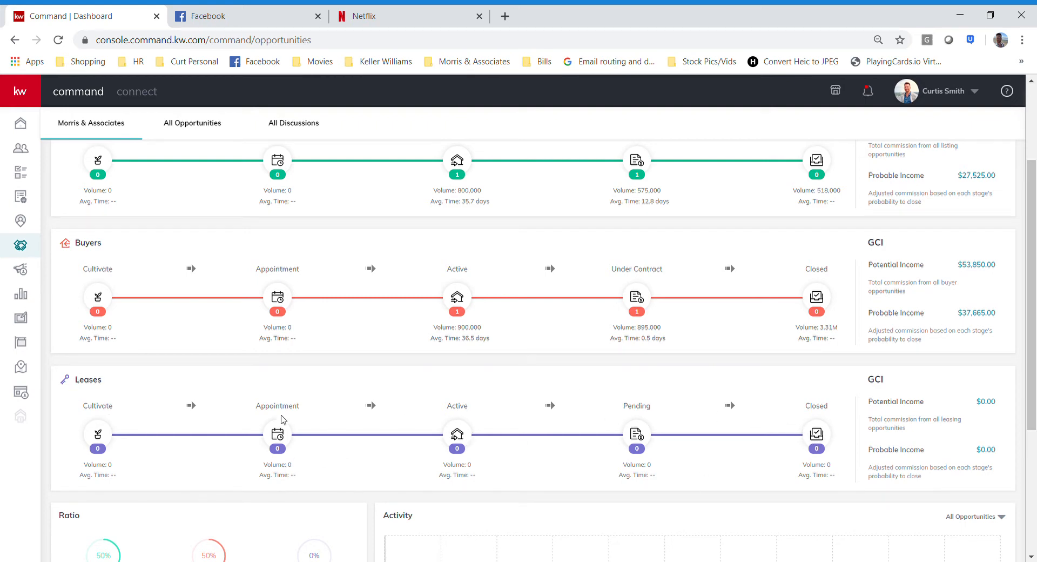
pyautogui.scroll(4, 524, 459)
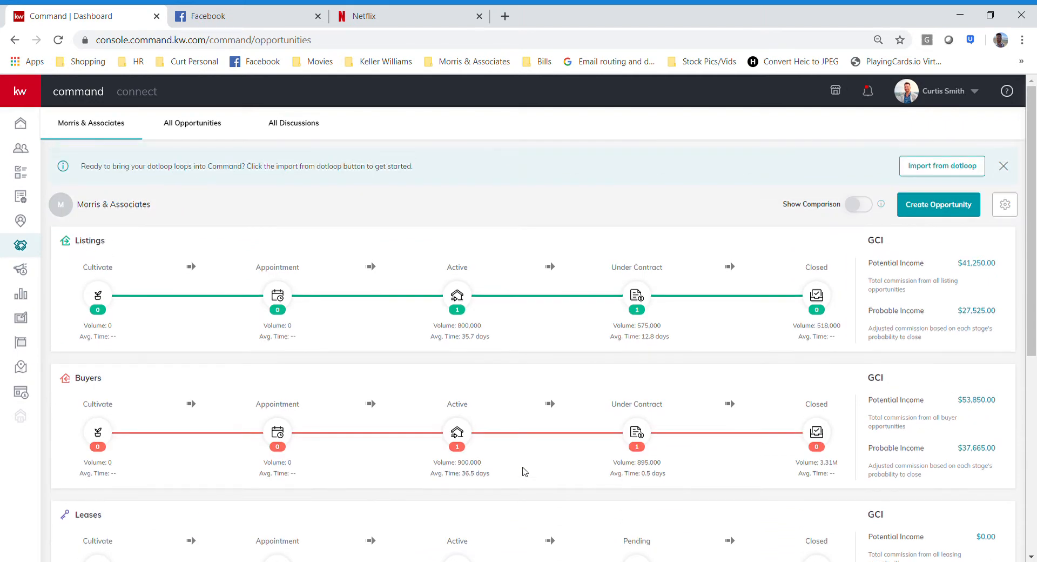
pyautogui.scroll(-1, 523, 467)
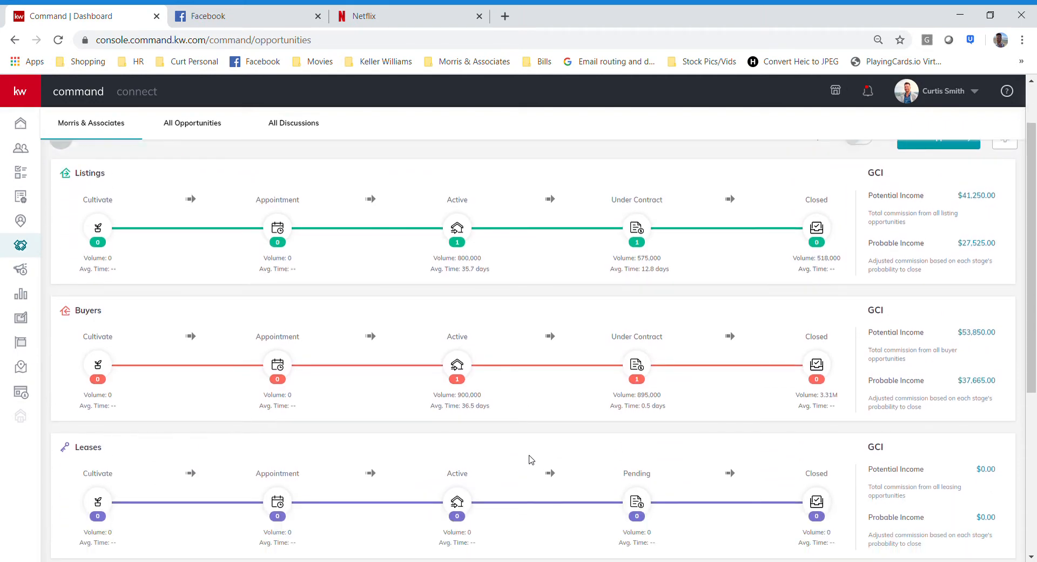
pyautogui.scroll(2, 216, 324)
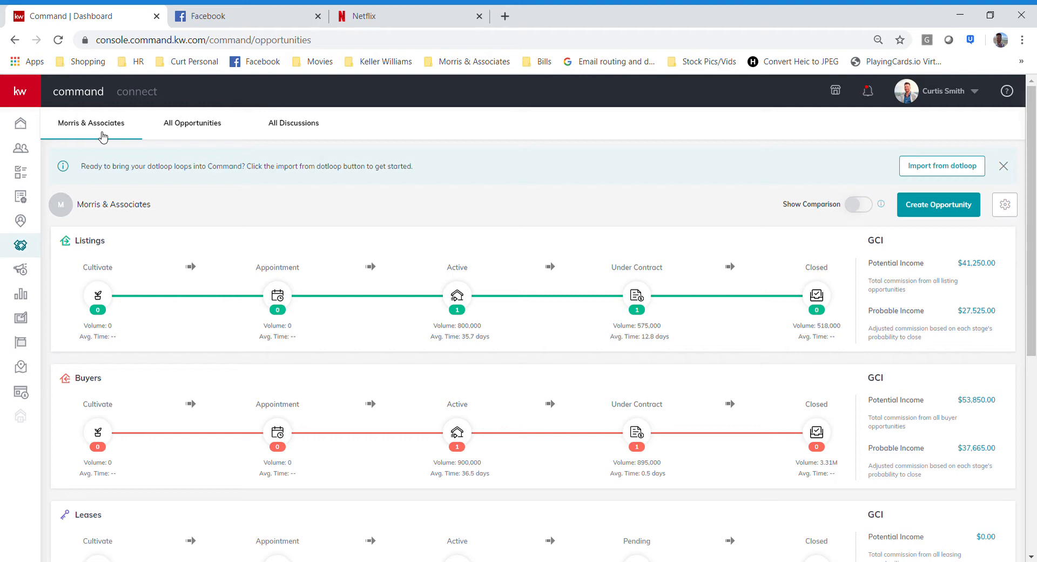
# - View the lists of all opportunities and all discussions, and return to the Morris & Associates pipeline overview
pyautogui.click(188, 129)
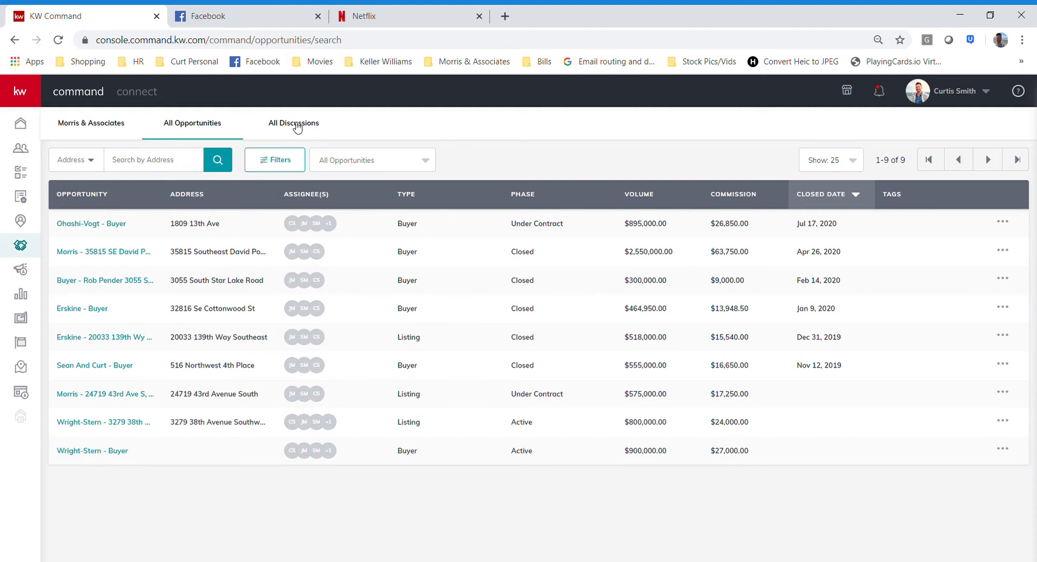
pyautogui.click(297, 127)
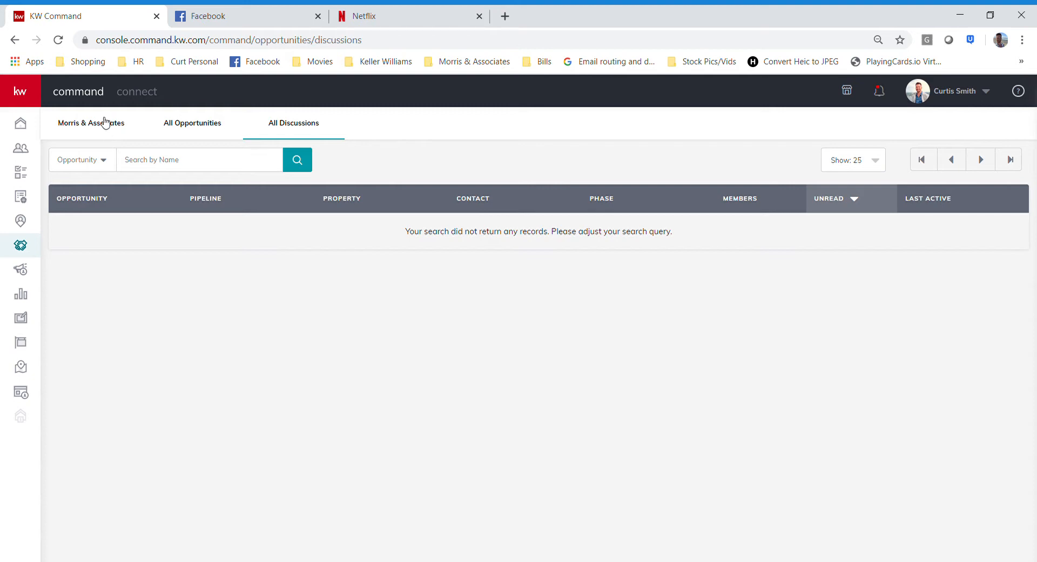
pyautogui.click(108, 128)
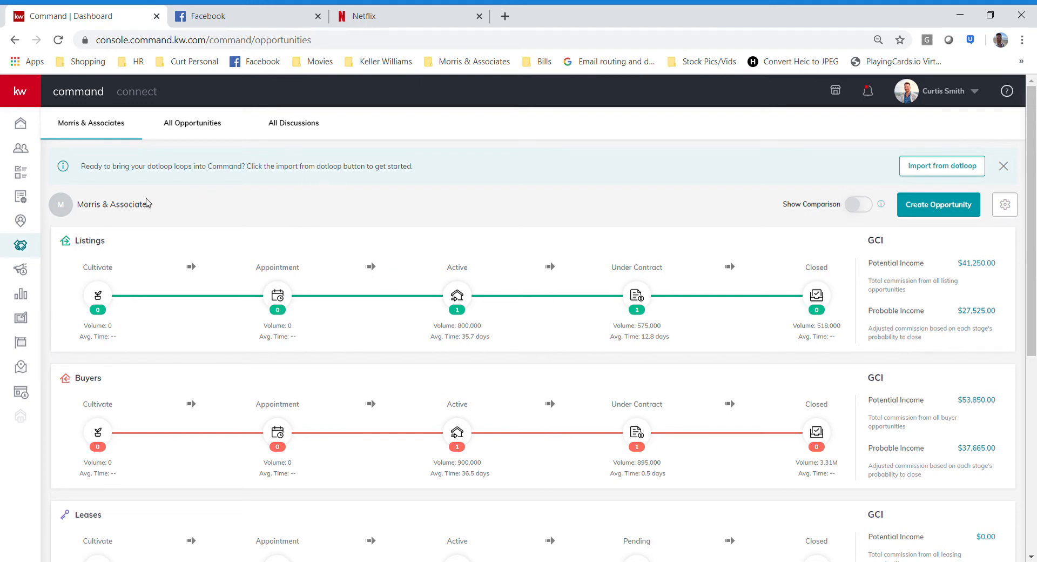
# - Look through the Listings phase boards from Cultivate to Closed and back to Cultivate
pyautogui.click(98, 296)
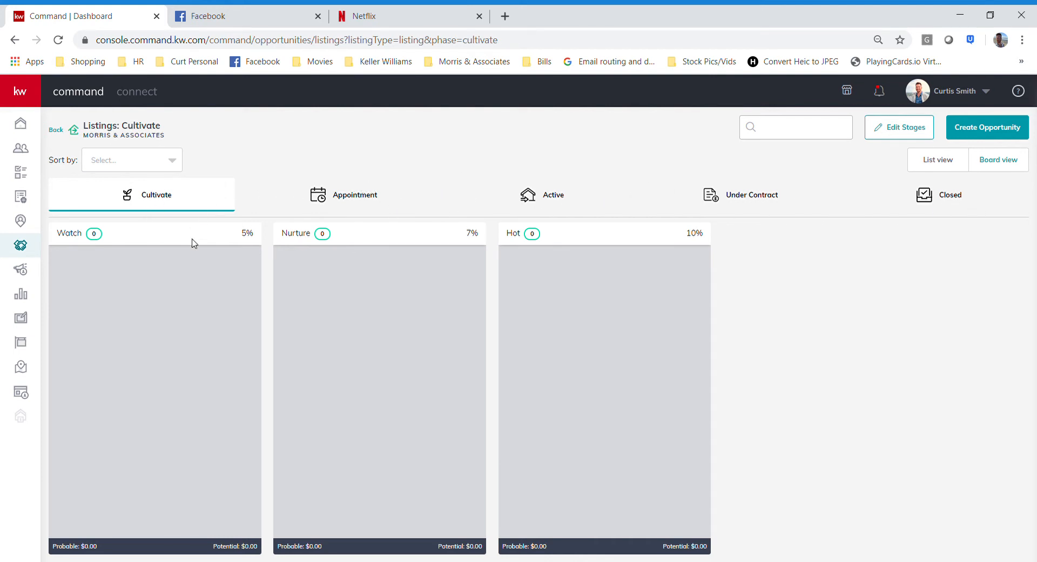
pyautogui.click(378, 195)
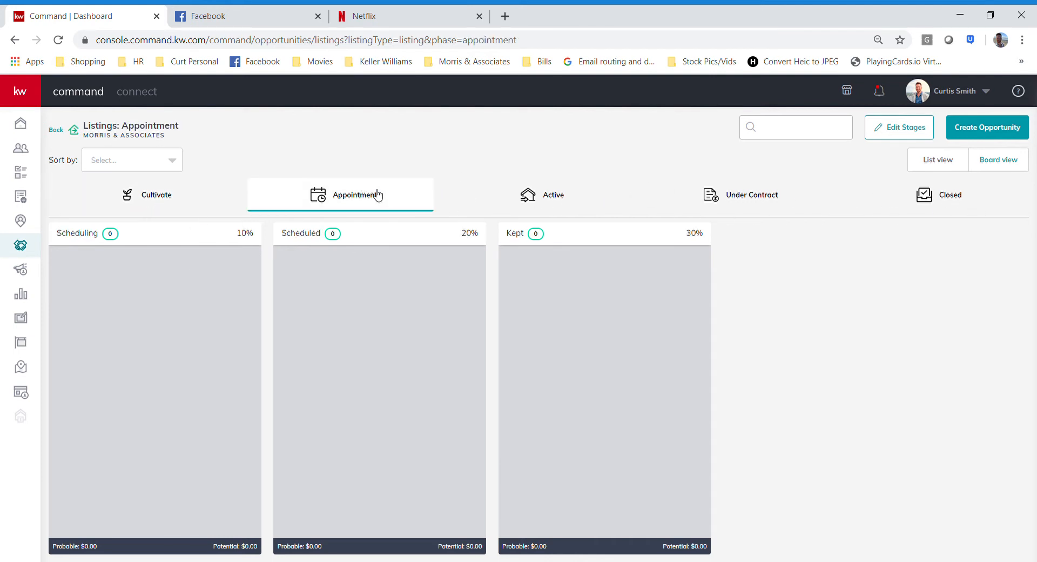
pyautogui.click(548, 196)
pyautogui.click(745, 198)
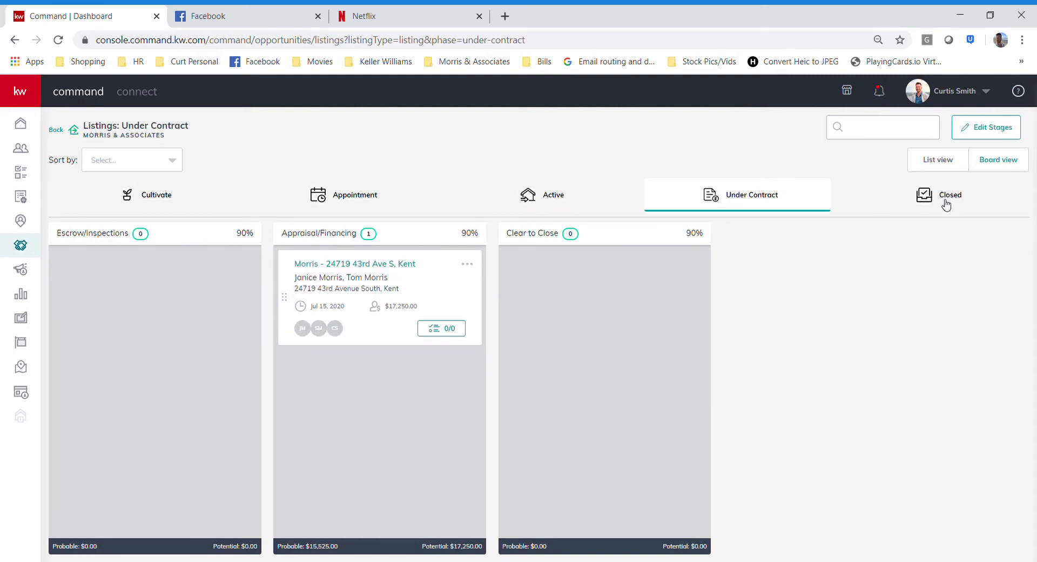
pyautogui.click(937, 201)
pyautogui.click(730, 202)
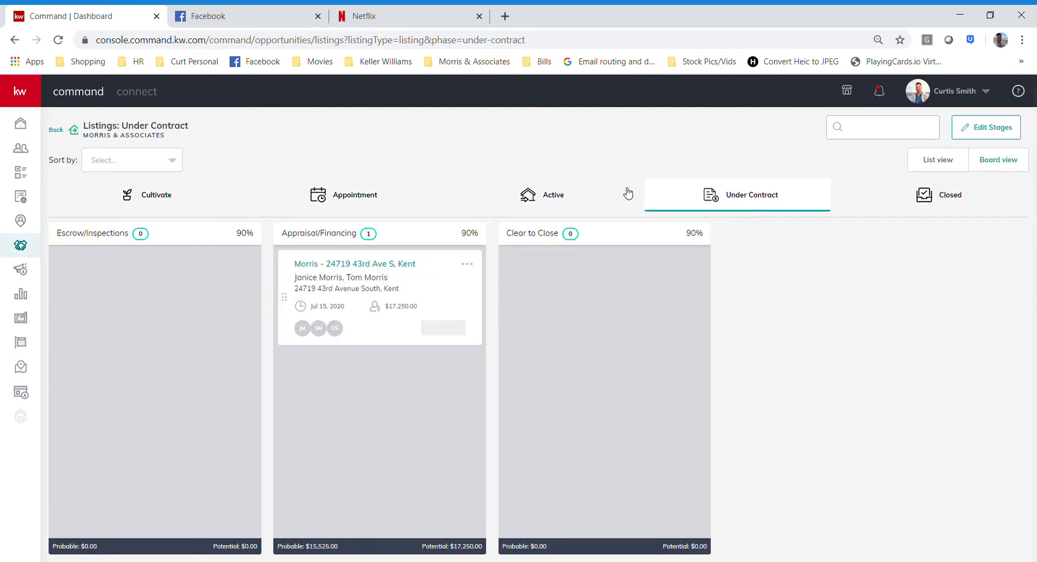
pyautogui.click(551, 198)
pyautogui.click(350, 204)
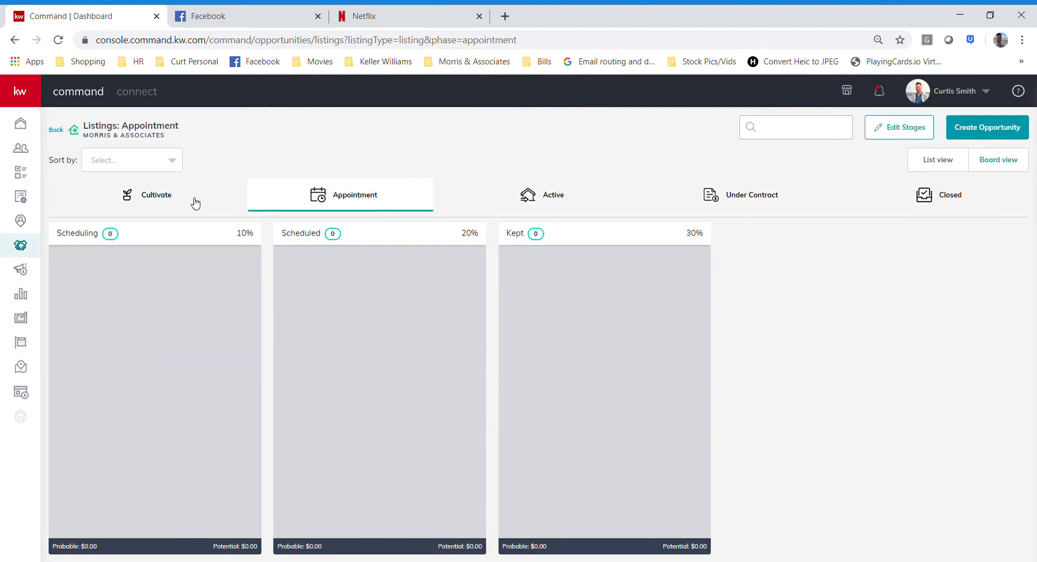
pyautogui.click(168, 200)
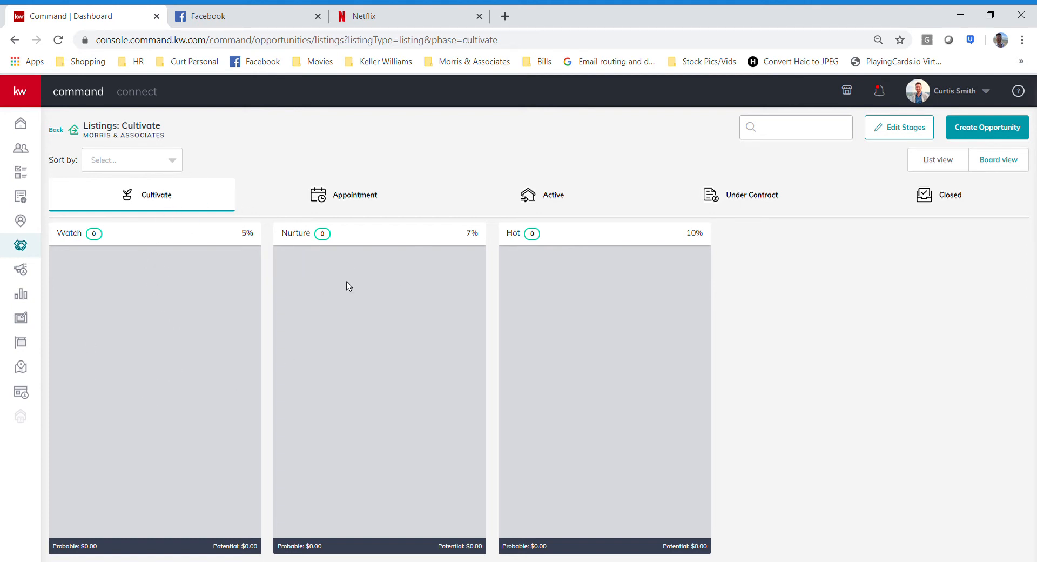
# - Examine the stages within each Listings phase from Appointment through Closed, and return to the opportunities dashboard
pyautogui.click(354, 196)
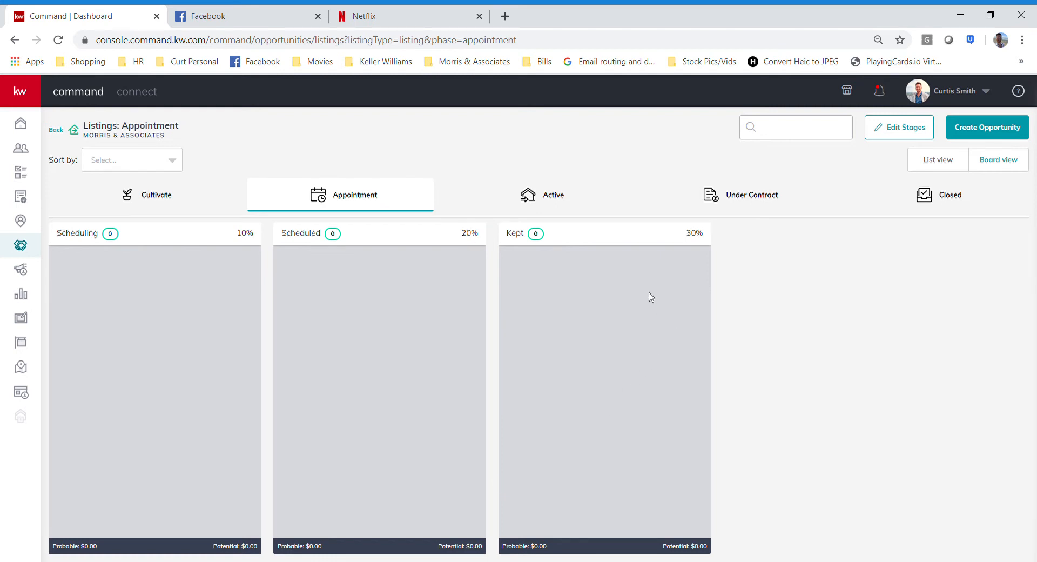
pyautogui.click(539, 204)
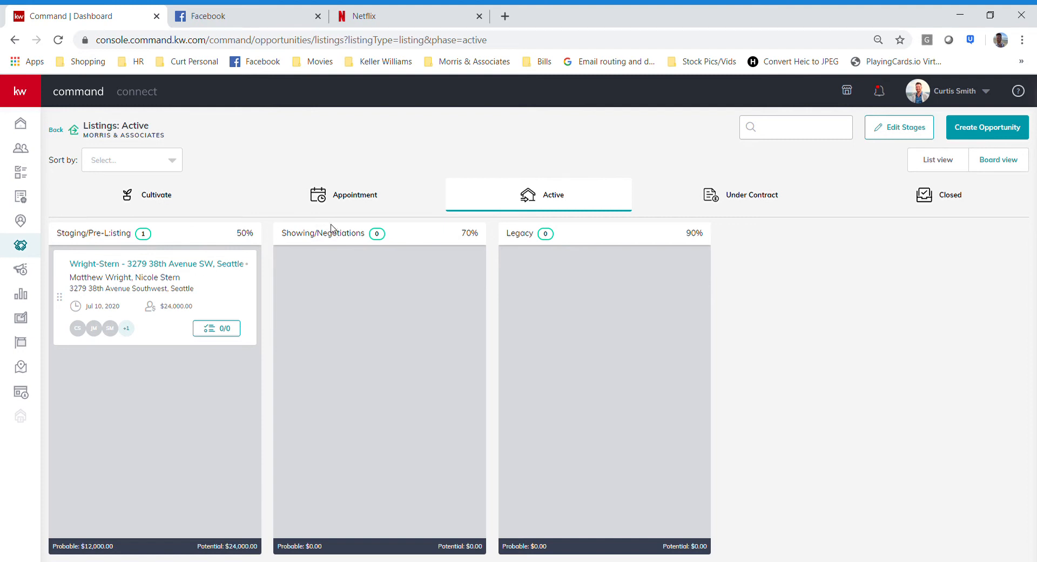
pyautogui.click(736, 200)
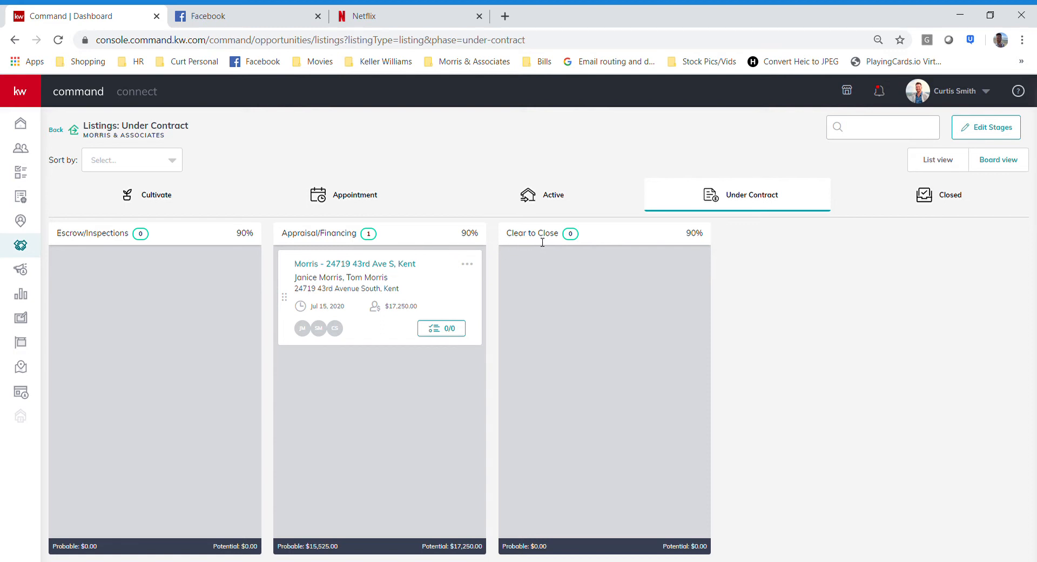
pyautogui.click(929, 198)
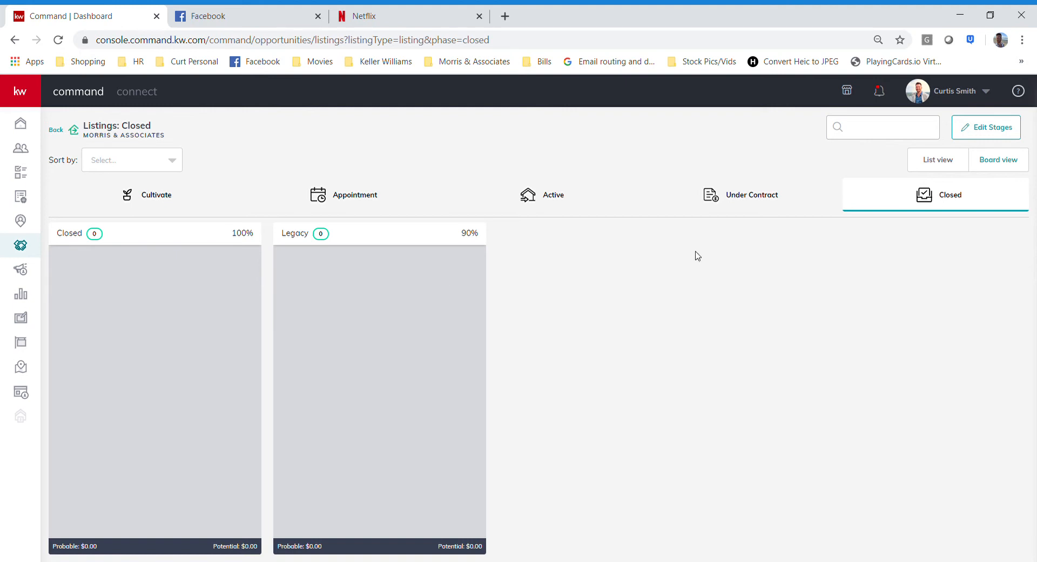
pyautogui.click(752, 205)
pyautogui.click(565, 198)
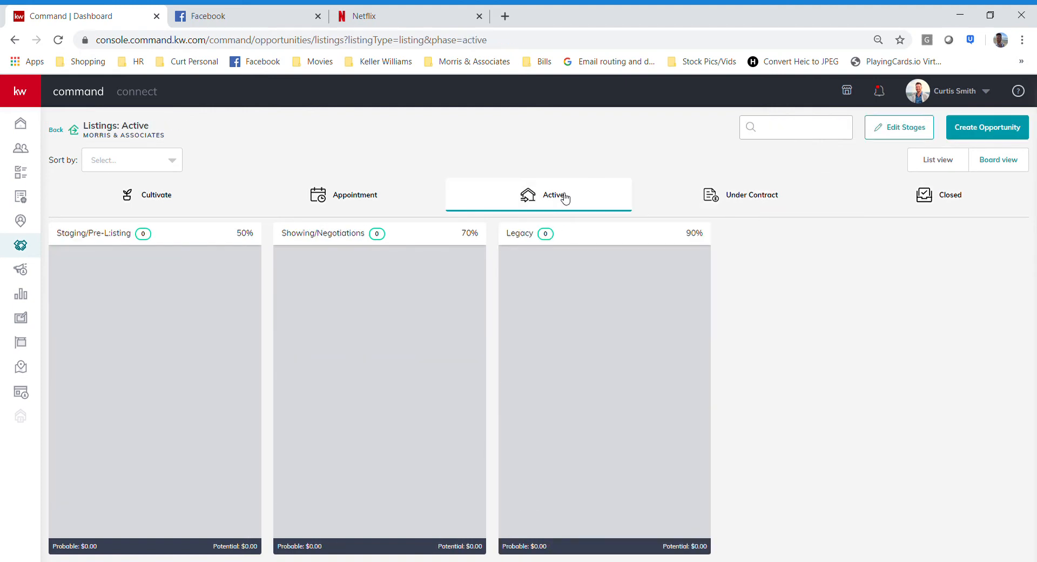
pyautogui.click(359, 198)
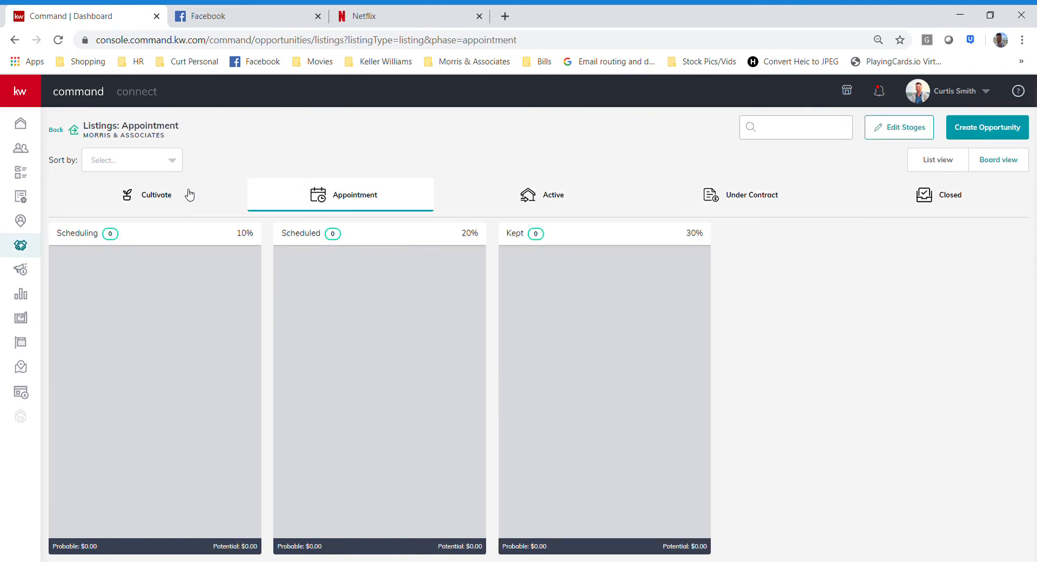
pyautogui.click(165, 204)
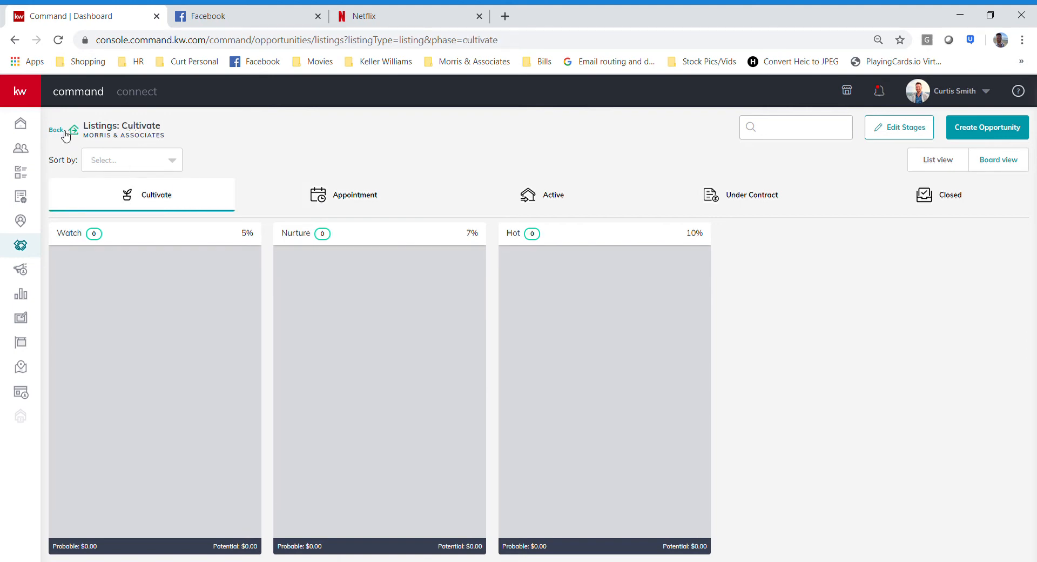
pyautogui.click(64, 134)
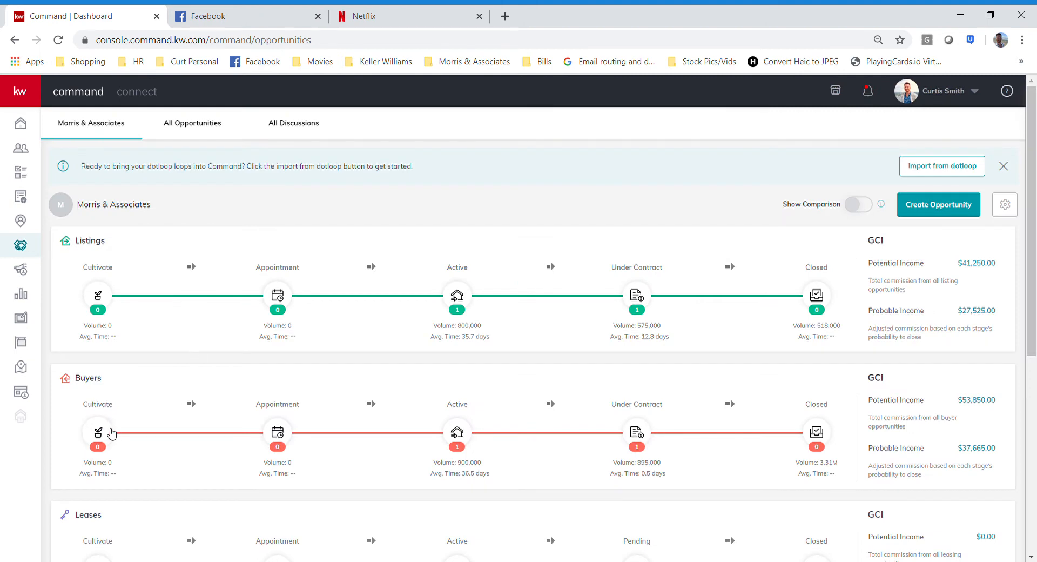
# - Examine the stages within each Buyers phase from Cultivate through Closed, and return to the opportunities dashboard
pyautogui.click(111, 433)
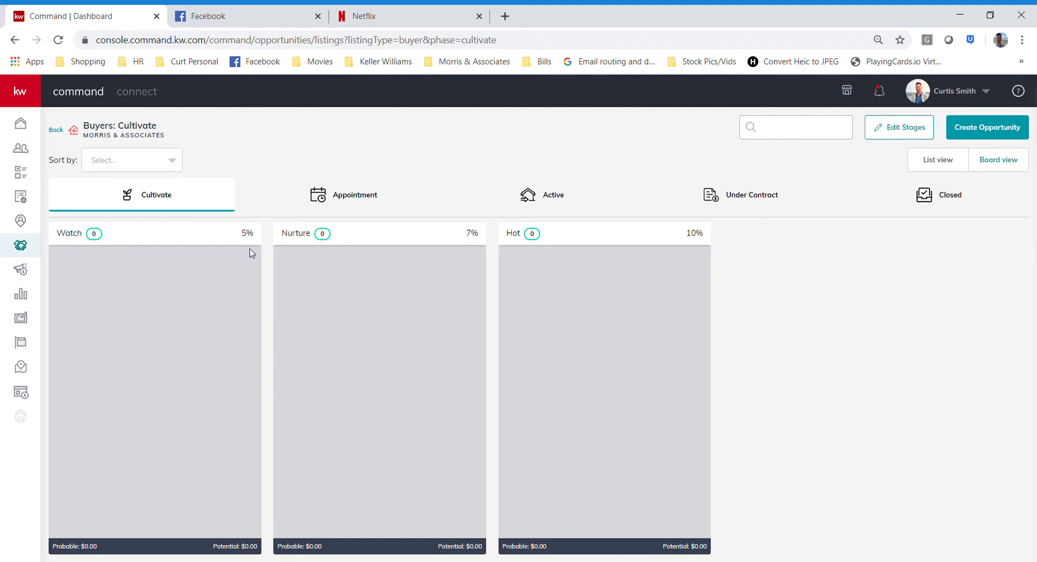
pyautogui.click(369, 202)
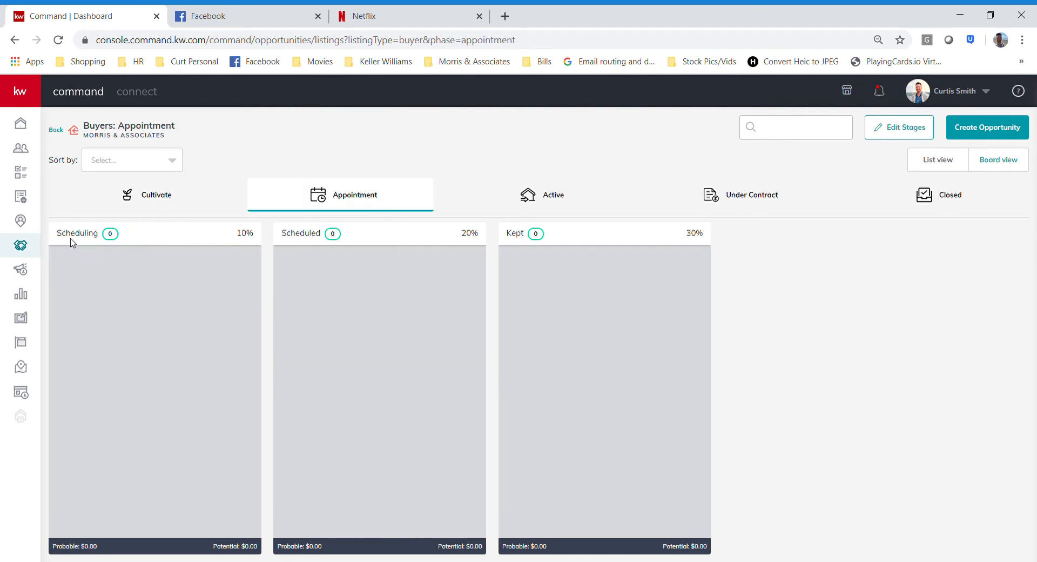
pyautogui.click(557, 194)
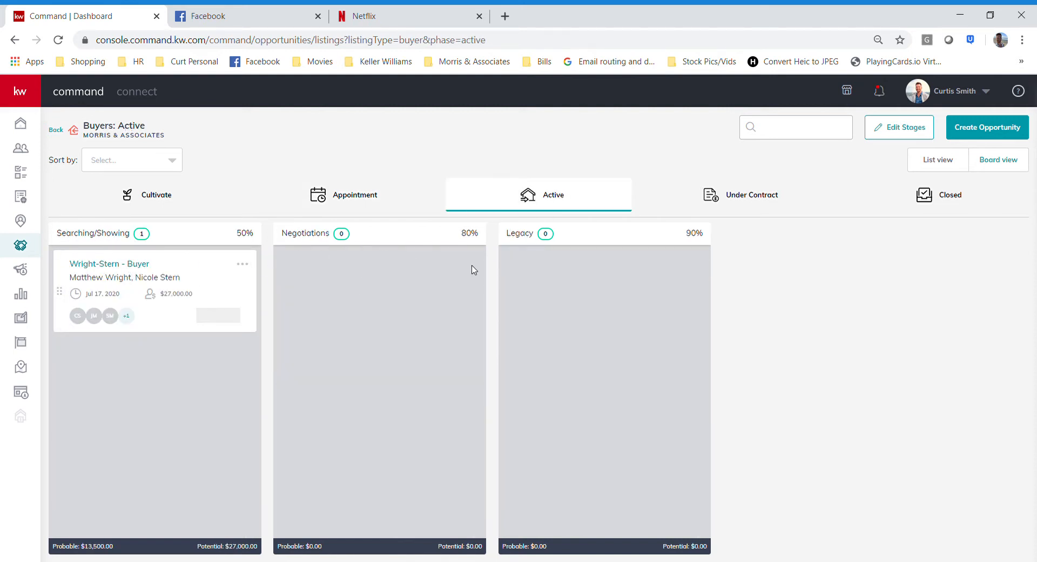
pyautogui.click(741, 207)
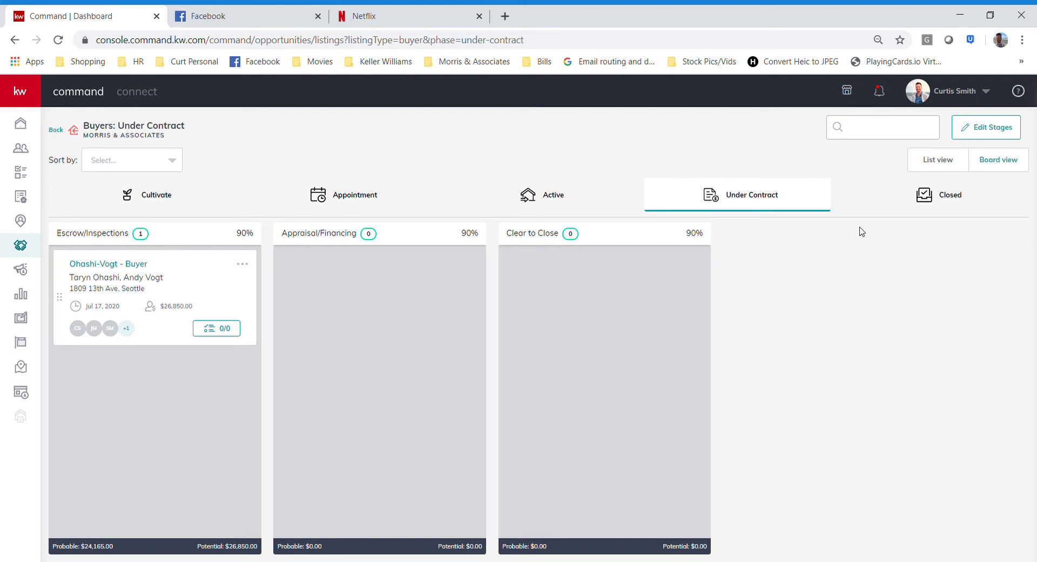
pyautogui.click(947, 193)
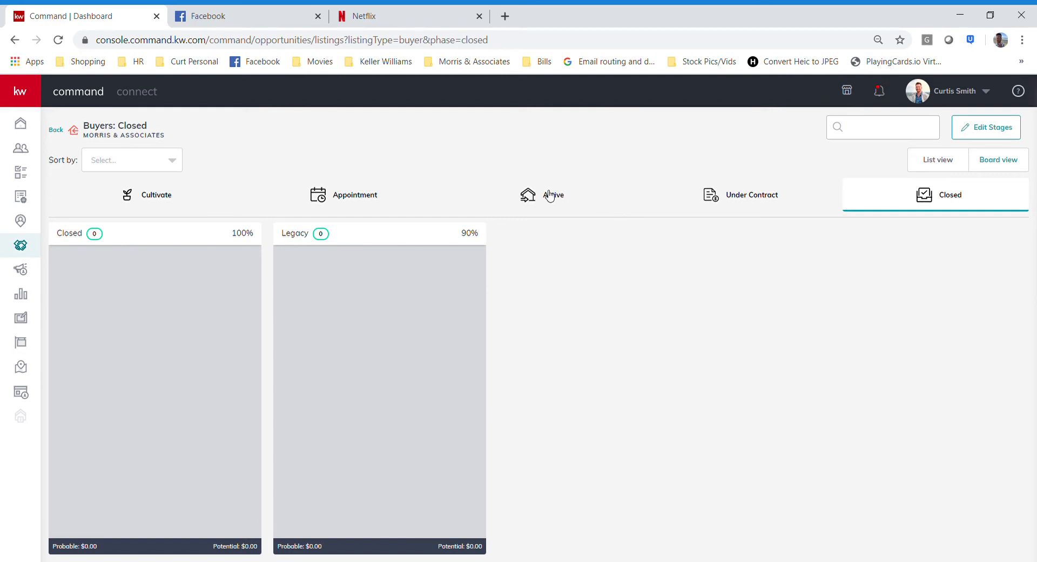
pyautogui.click(163, 198)
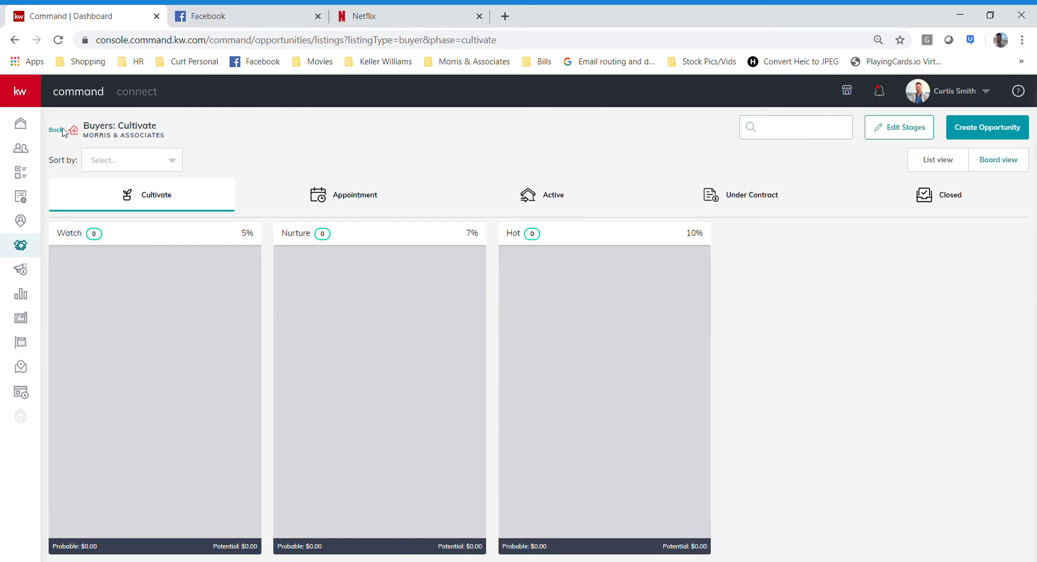
pyautogui.click(63, 134)
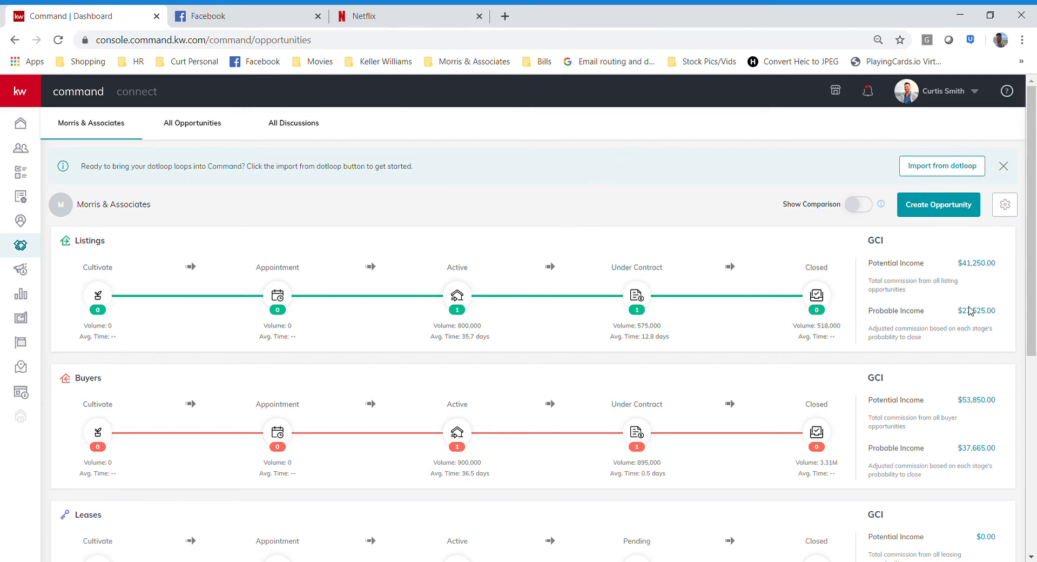
# - Start creating a new opportunity and check the available owners, keeping the preselected one
pyautogui.click(935, 211)
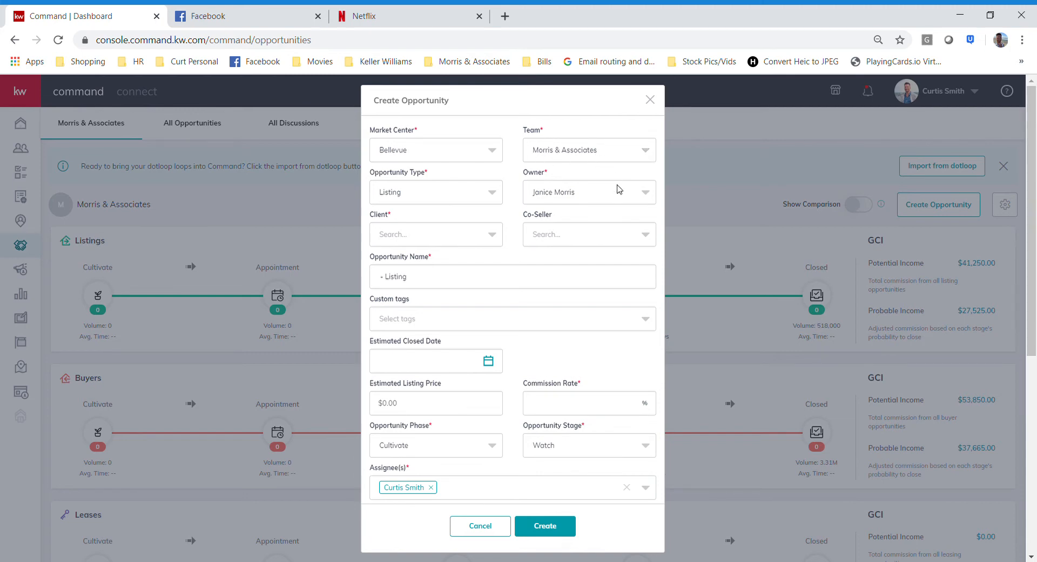
pyautogui.click(650, 200)
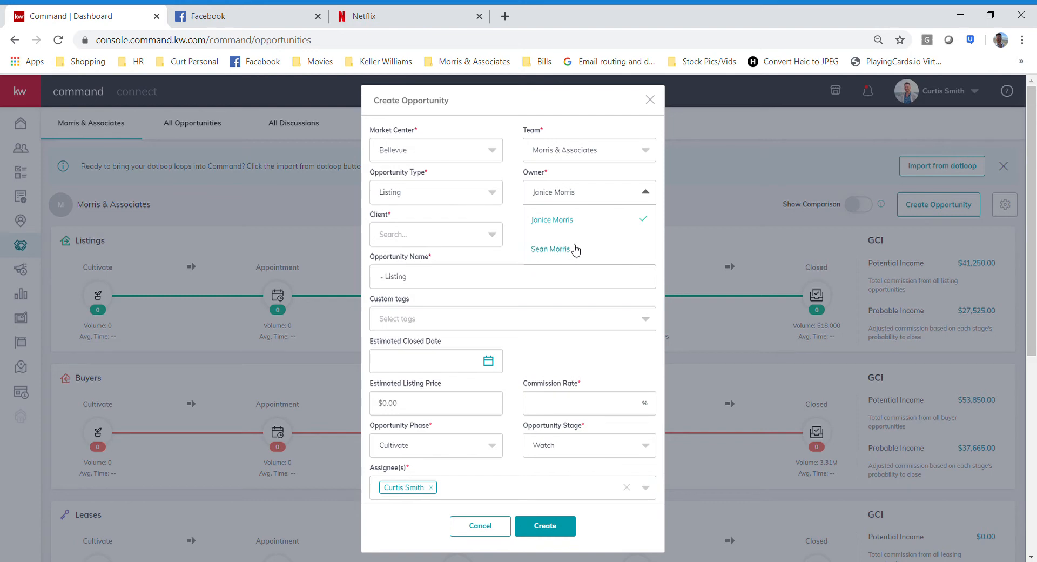
pyautogui.click(653, 196)
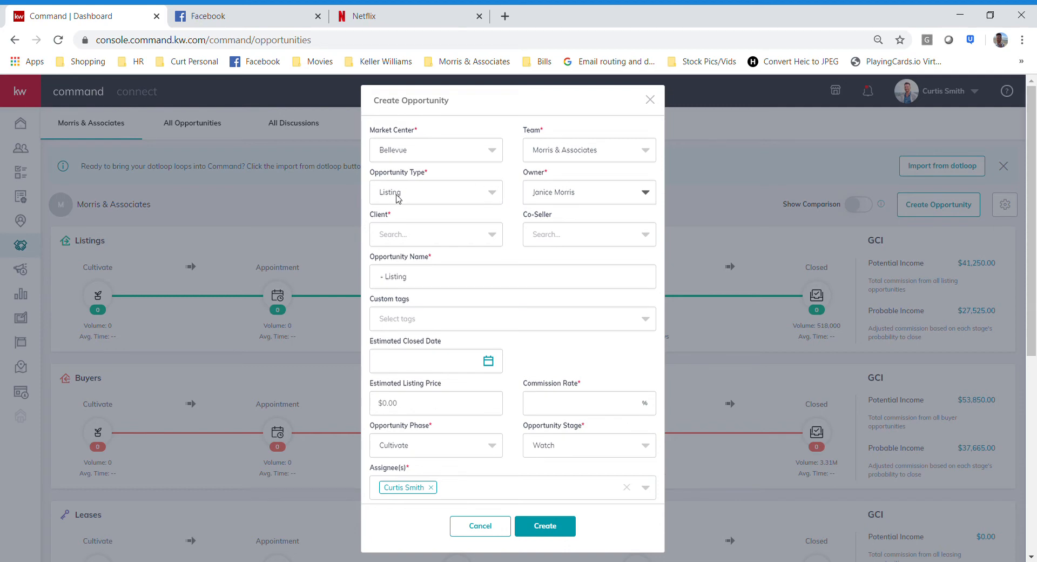
# - Select the client by searching for the contact's name, and add the related contact as co-seller
pyautogui.click(496, 238)
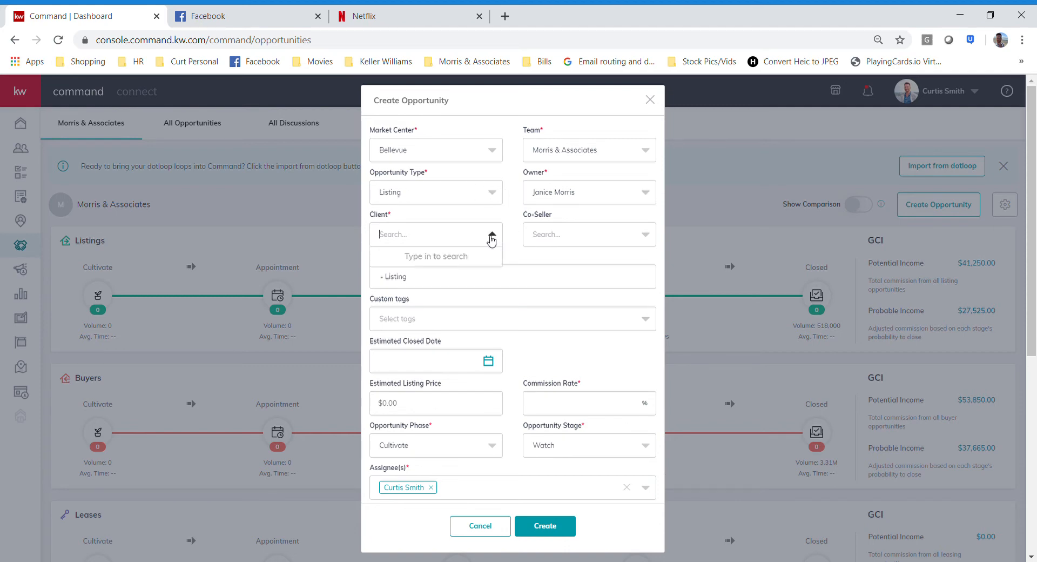
pyautogui.write('Curtis')
pyautogui.click(427, 259)
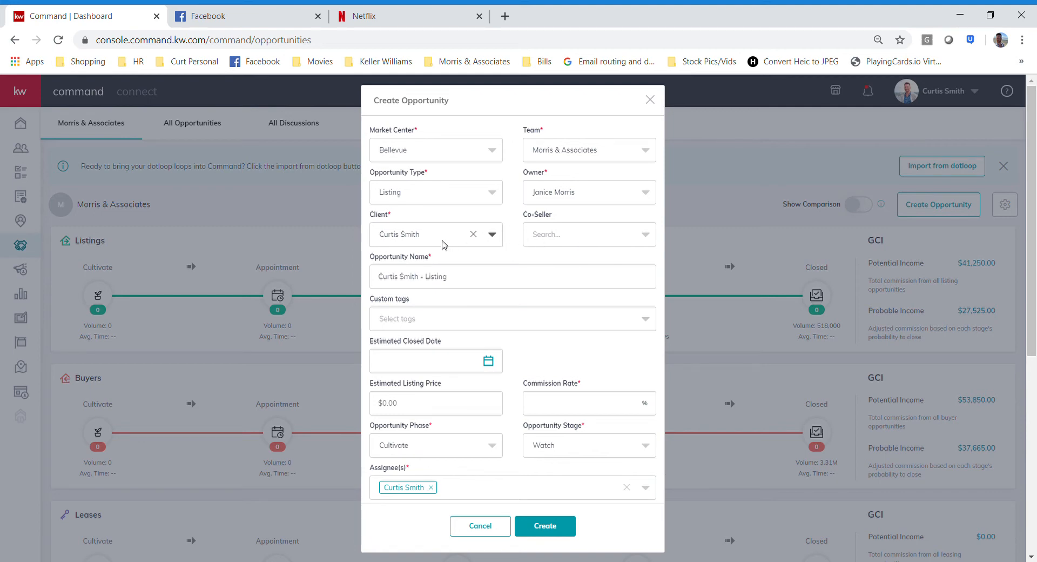
pyautogui.click(646, 236)
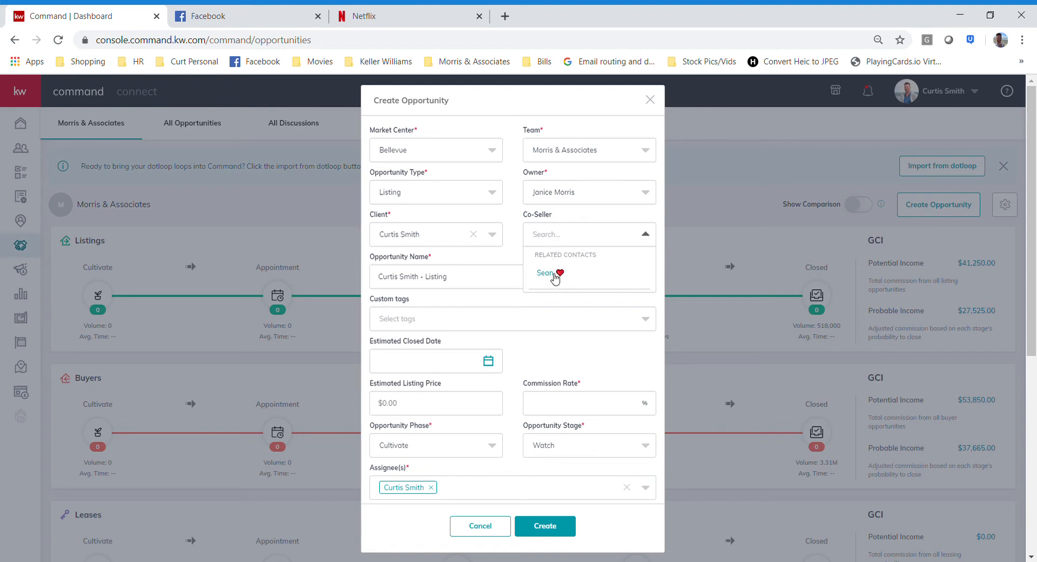
pyautogui.click(554, 277)
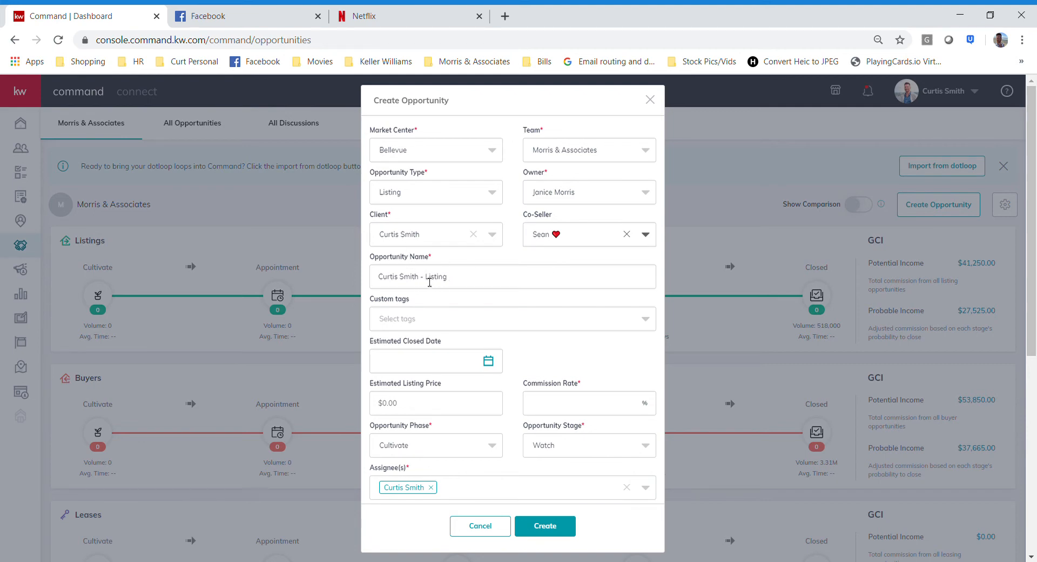
# - Replace the client's name in the opportunity name with both sellers' surnames before "- Listing", and check the available custom tags
pyautogui.moveTo(420, 279); pyautogui.dragTo(379, 277)
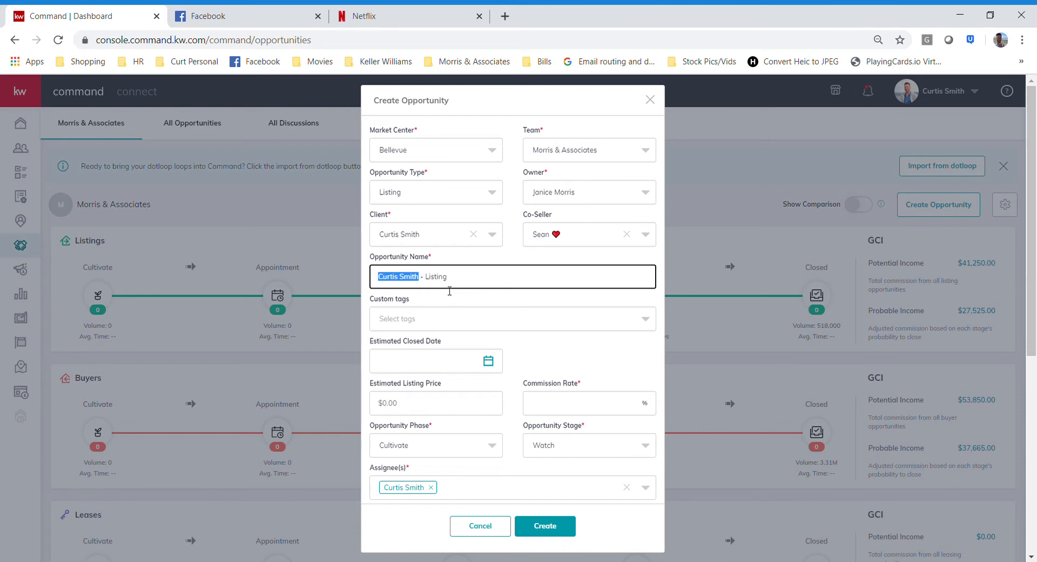
pyautogui.write('Smith/Morris')
pyautogui.click(403, 281)
pyautogui.doubleClick(403, 281)
pyautogui.click(519, 282)
pyautogui.click(651, 324)
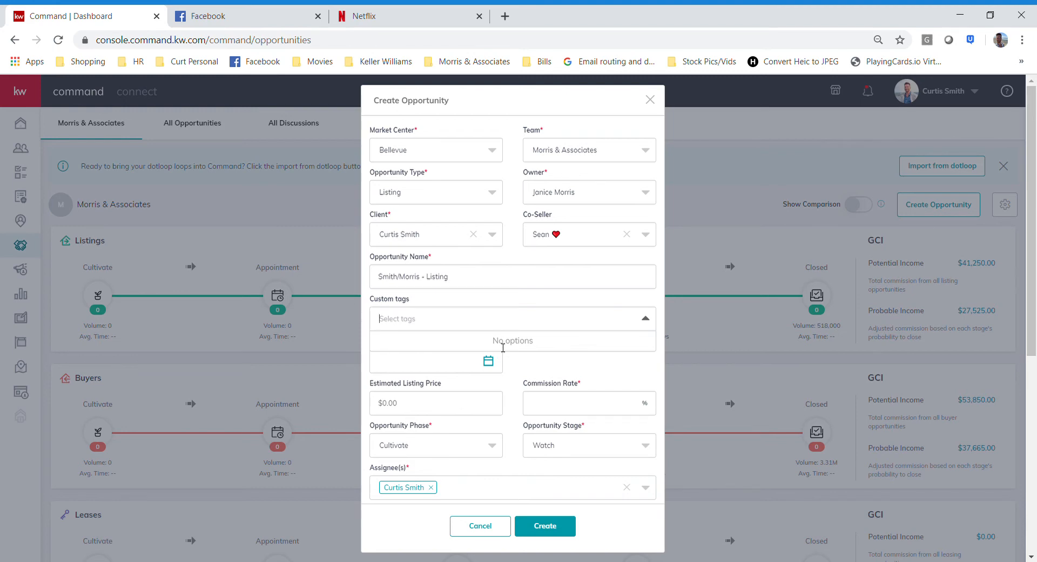
pyautogui.click(650, 324)
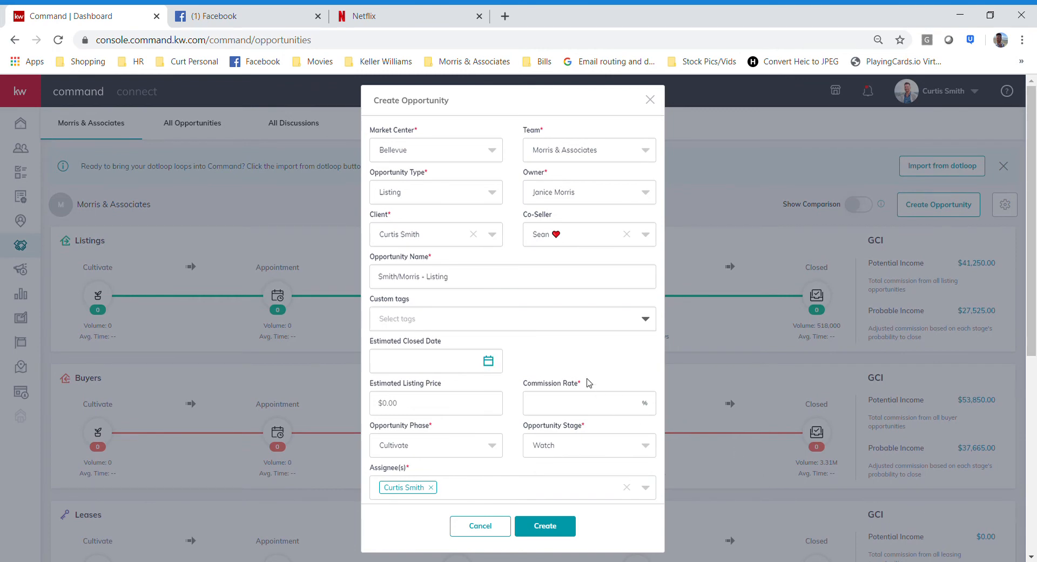
# - Set the opportunity's estimated closed date to 8/7/2020
pyautogui.click(489, 361)
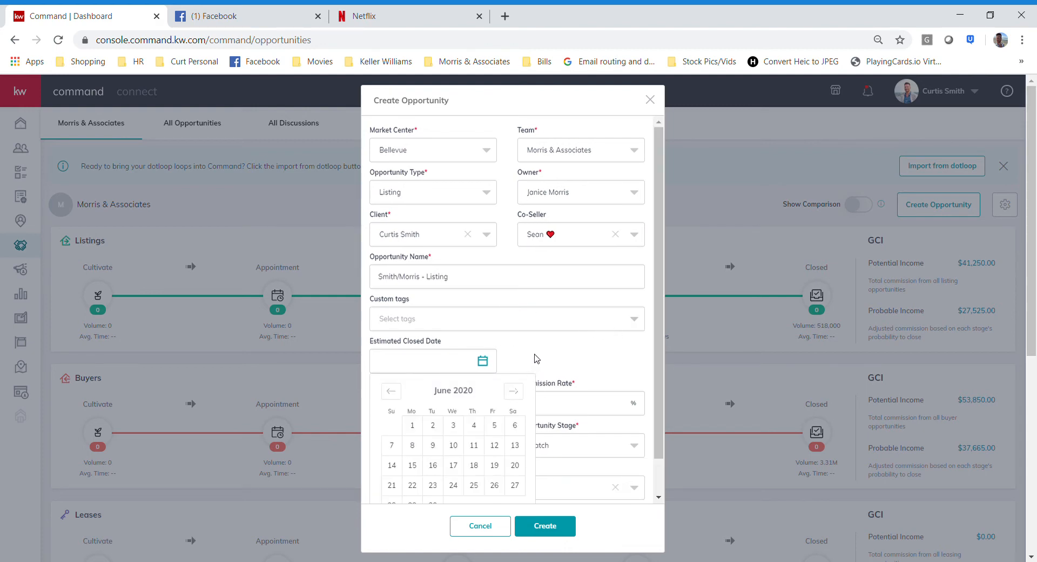
pyautogui.click(513, 390)
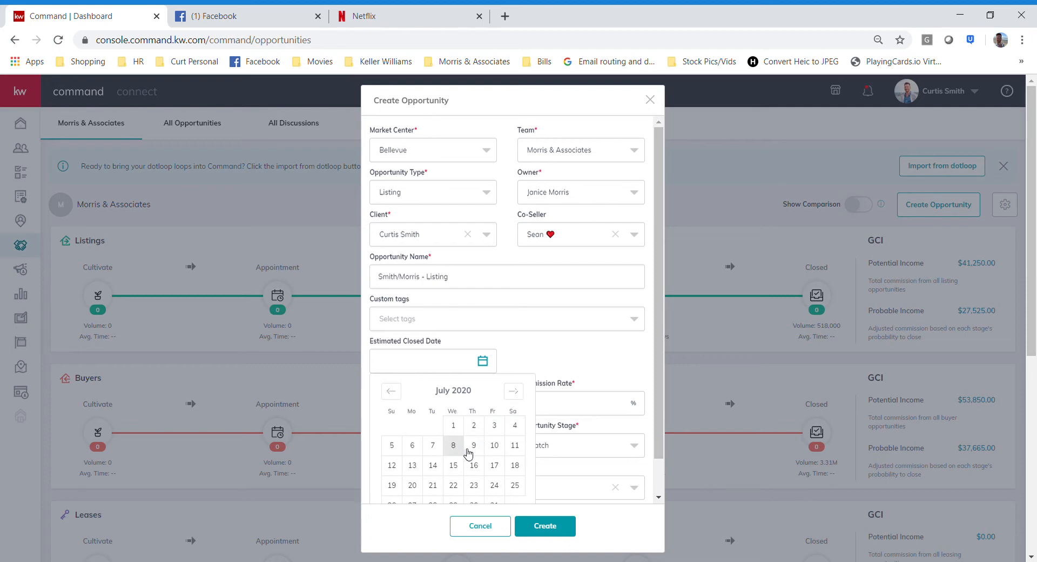
pyautogui.click(520, 398)
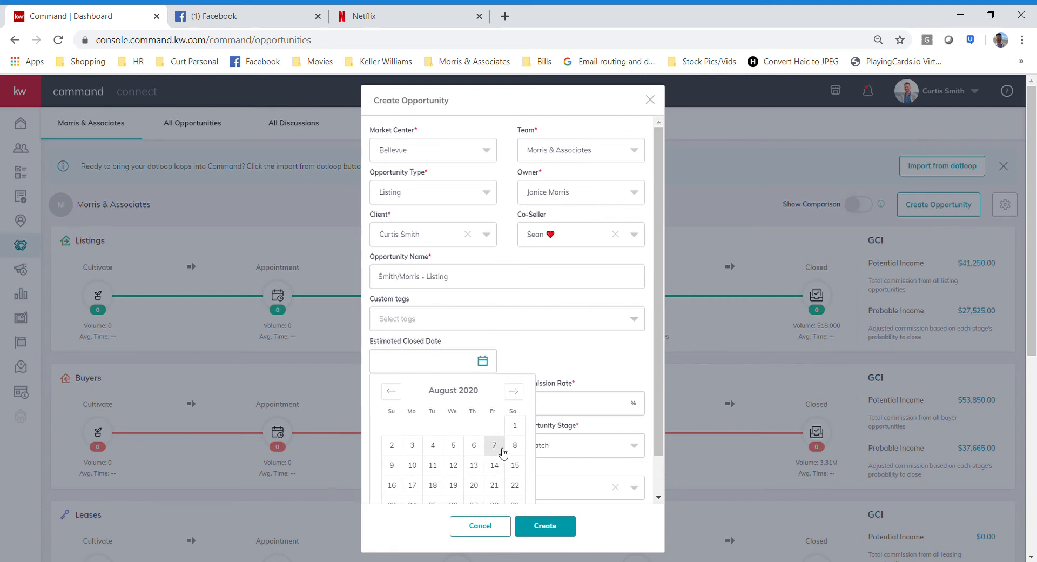
pyautogui.click(494, 445)
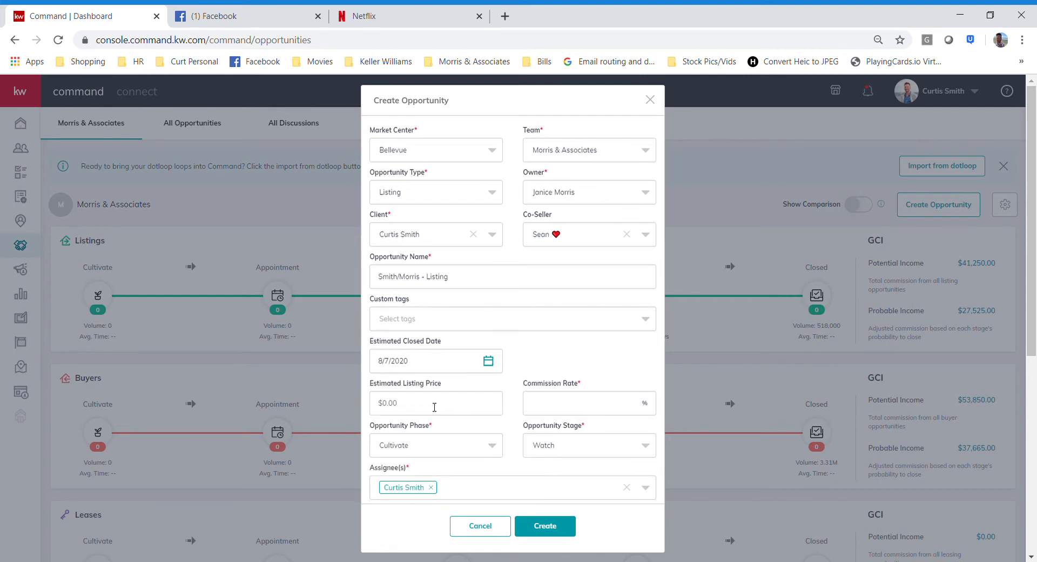
# - Set the estimated listing price to $650,000.00 and the commission rate to 3%
pyautogui.click(437, 405)
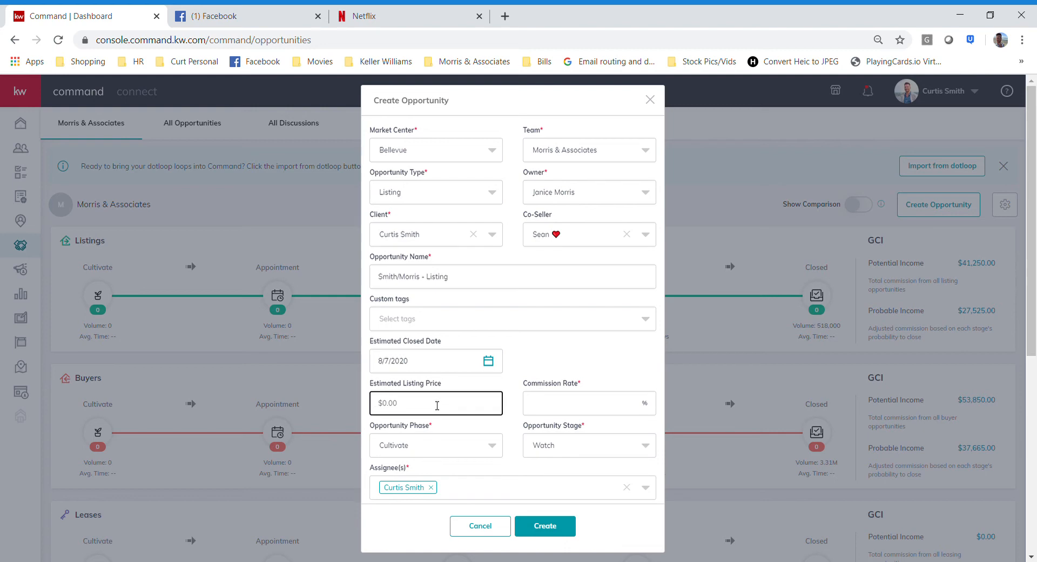
pyautogui.write('6500000')
pyautogui.click(632, 406)
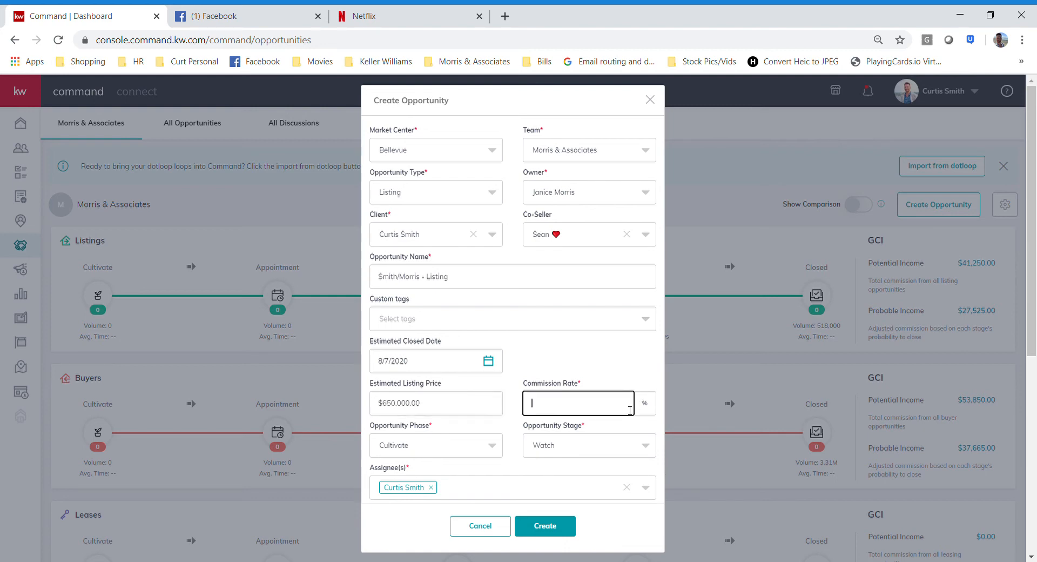
pyautogui.write('3')
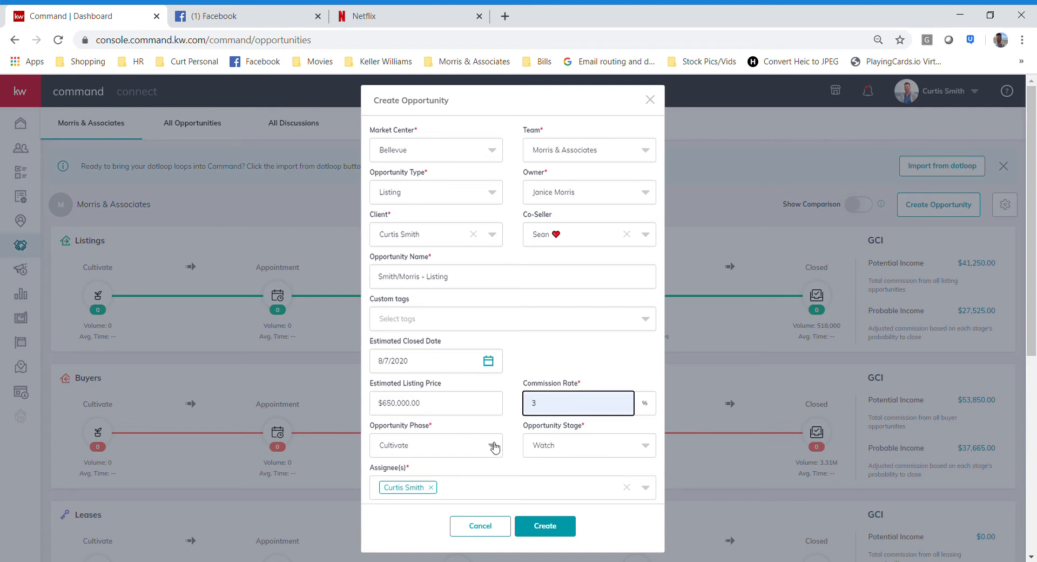
# - Set the opportunity phase to Active and the stage to Staging/Pre-Listing
pyautogui.scroll(-1, 533, 382)
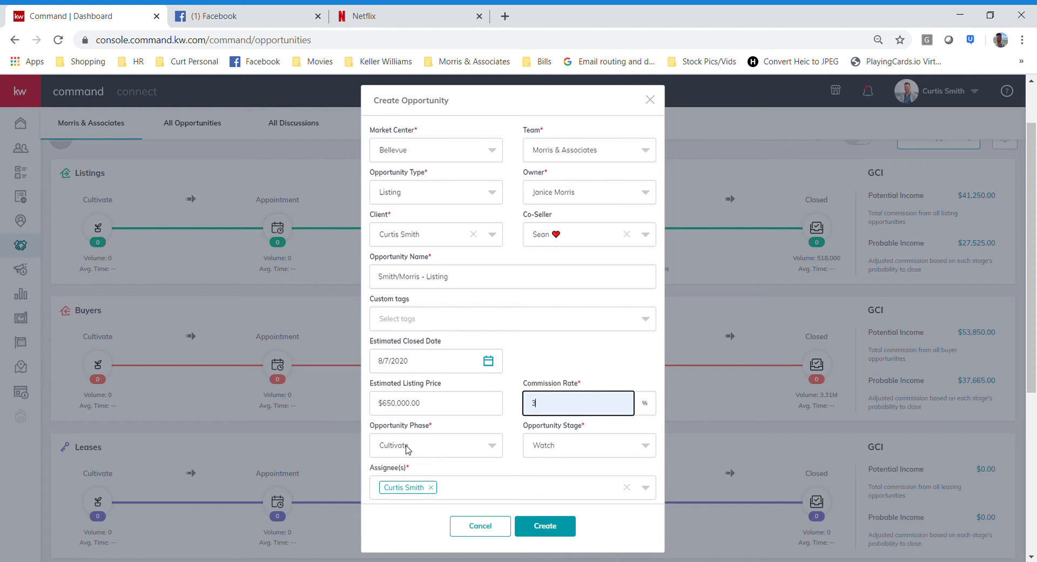
pyautogui.click(646, 448)
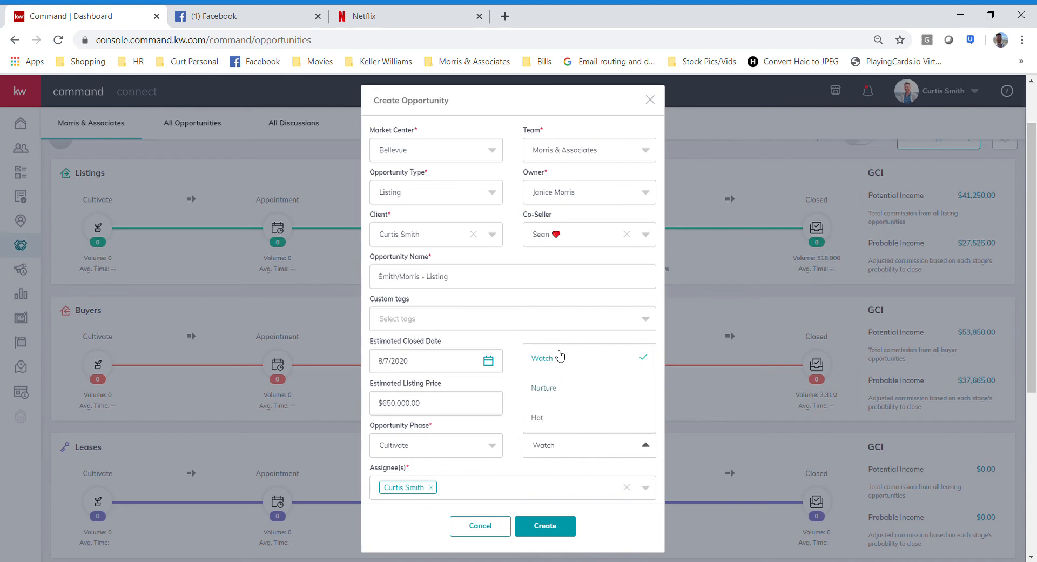
pyautogui.click(513, 454)
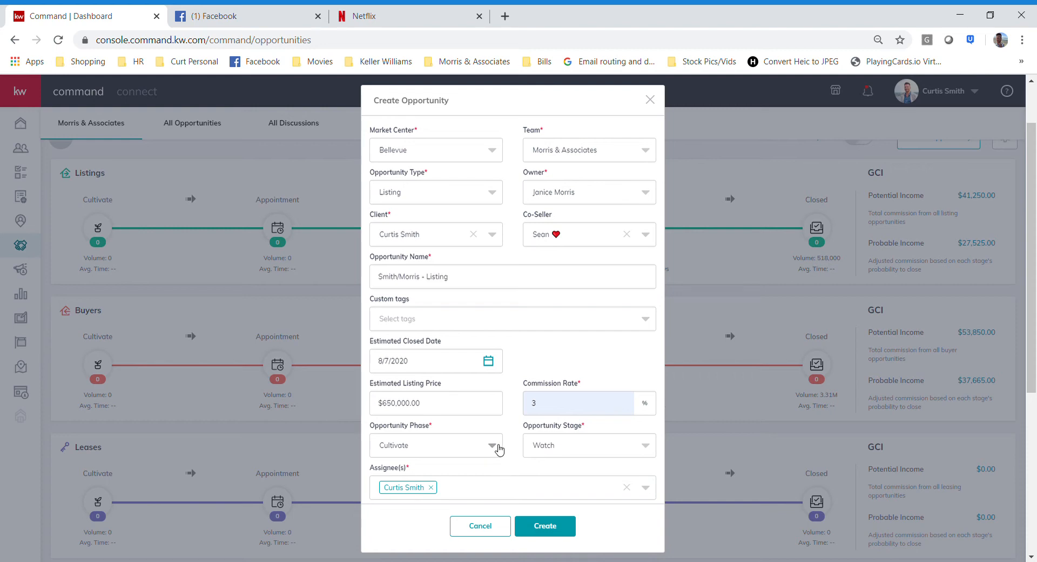
pyautogui.click(493, 448)
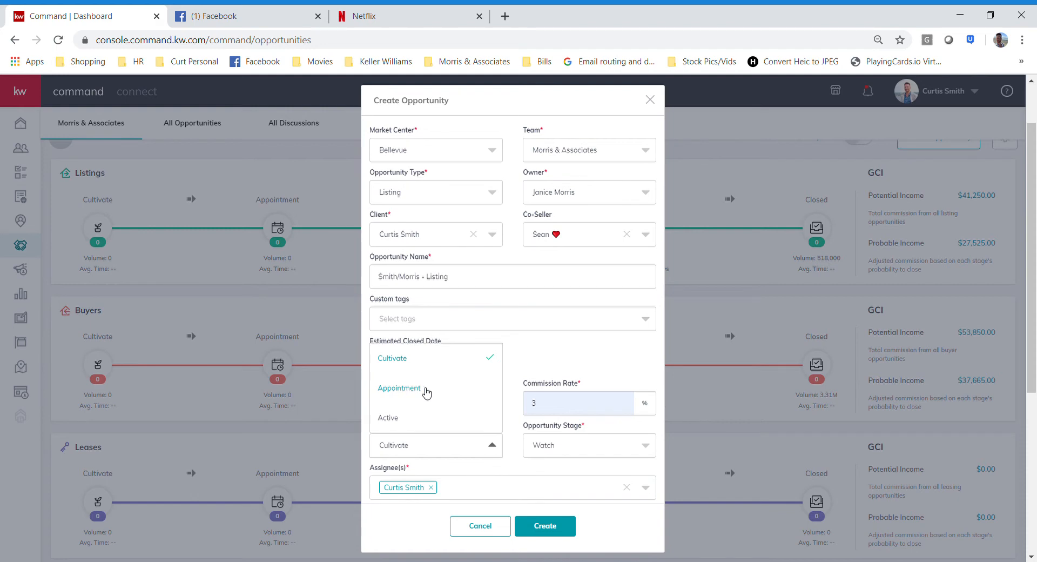
pyautogui.click(403, 421)
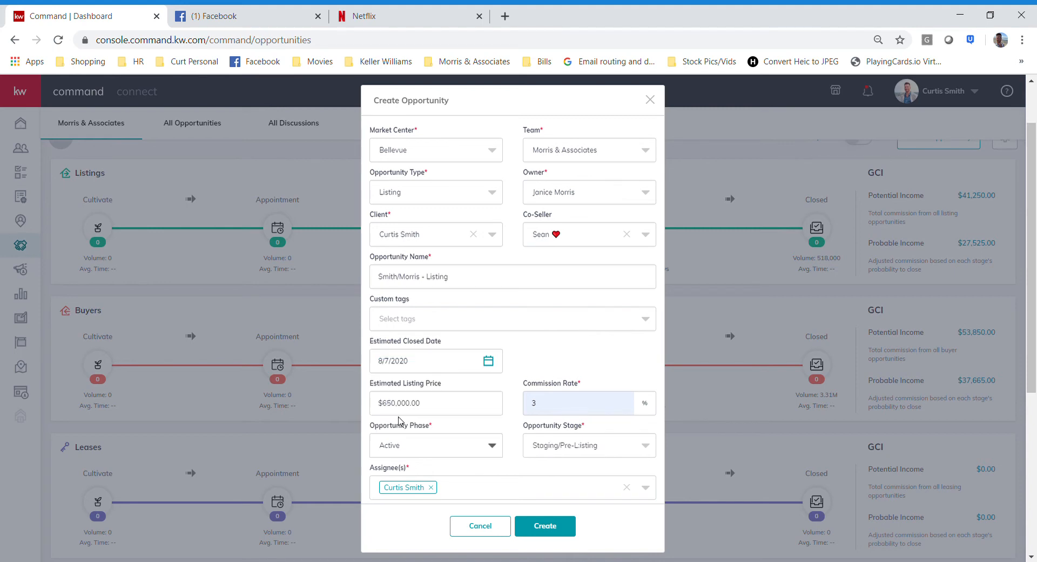
pyautogui.click(629, 453)
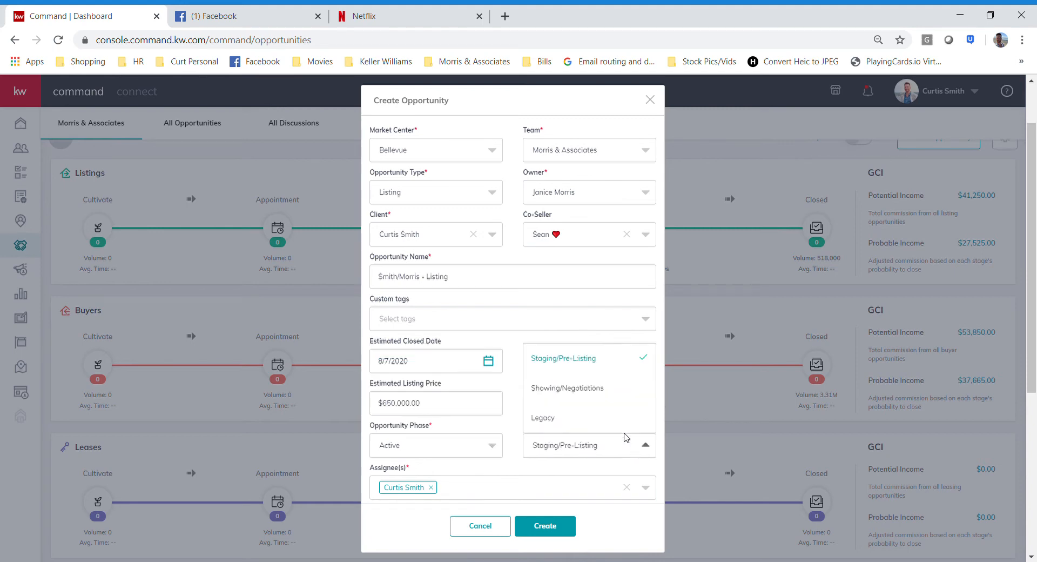
pyautogui.click(585, 370)
pyautogui.scroll(-1, 587, 371)
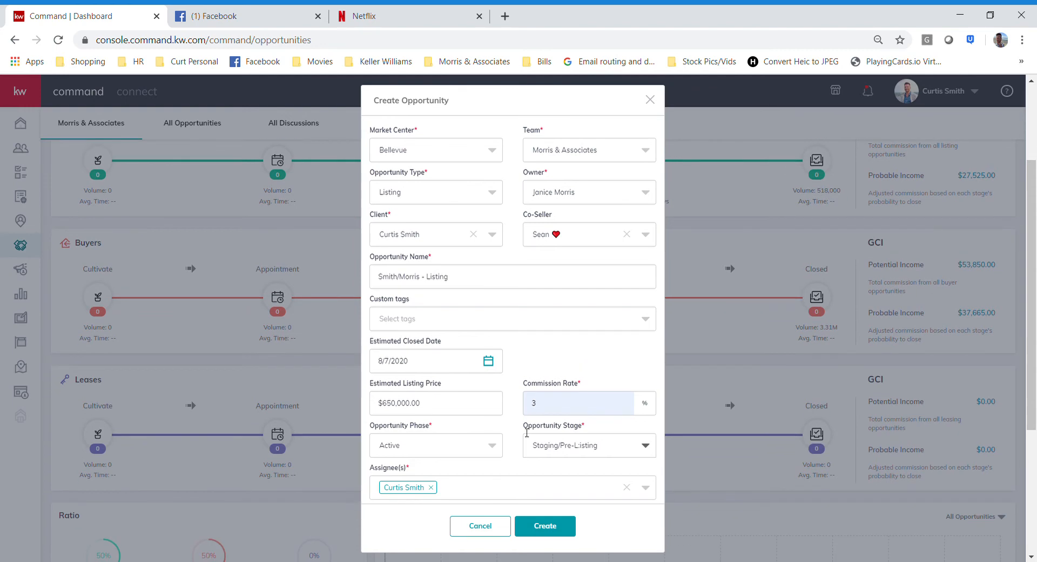
# - Add all three listed team members to the opportunity's assignees alongside the preselected one
pyautogui.click(451, 491)
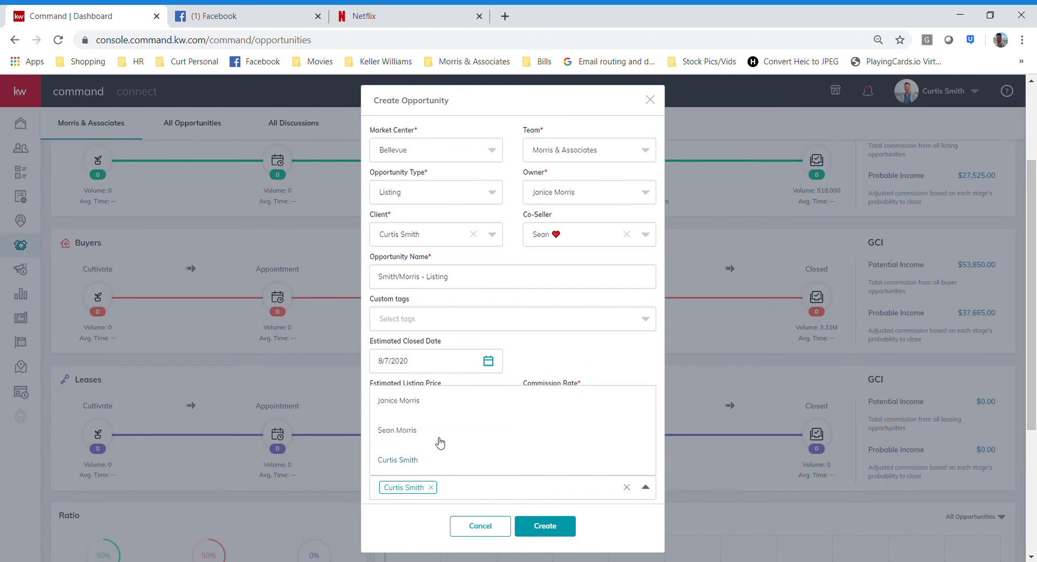
pyautogui.click(418, 402)
pyautogui.click(505, 494)
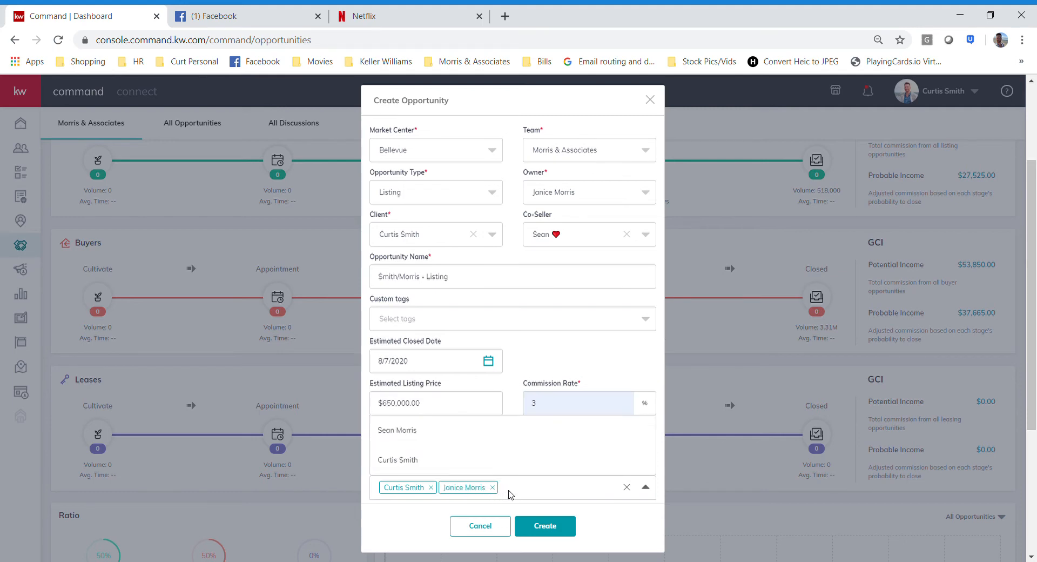
pyautogui.click(450, 439)
pyautogui.click(575, 496)
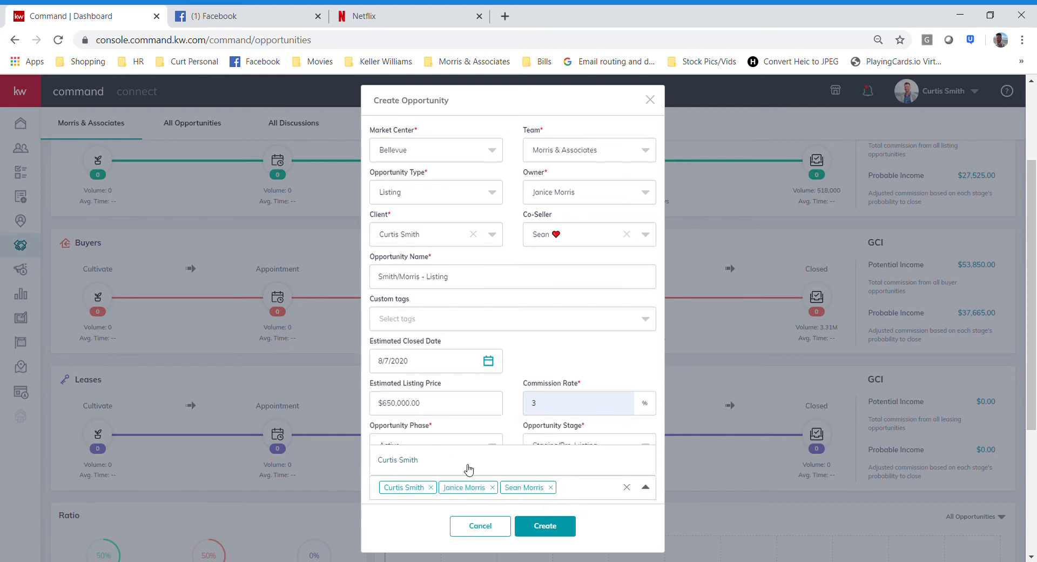
pyautogui.click(467, 466)
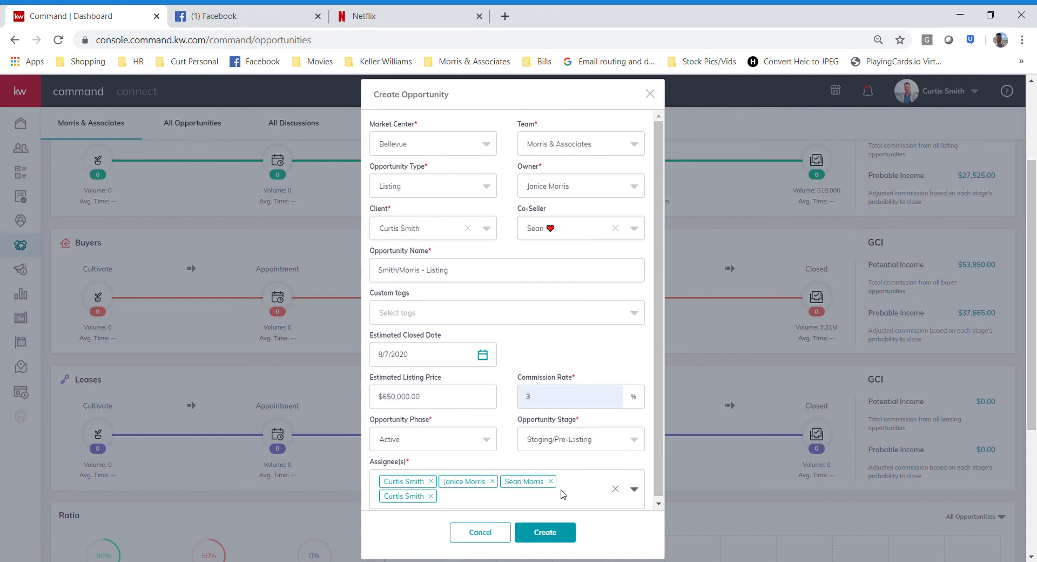
# - Review the completed form and create the listing opportunity
pyautogui.scroll(2, 563, 491)
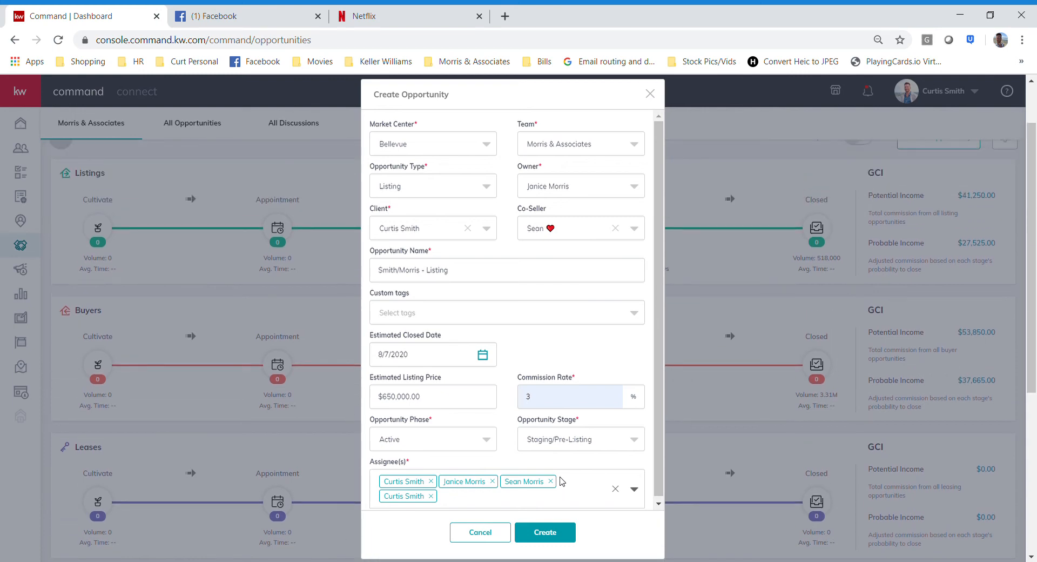
pyautogui.scroll(1, 571, 265)
pyautogui.scroll(-1, 571, 271)
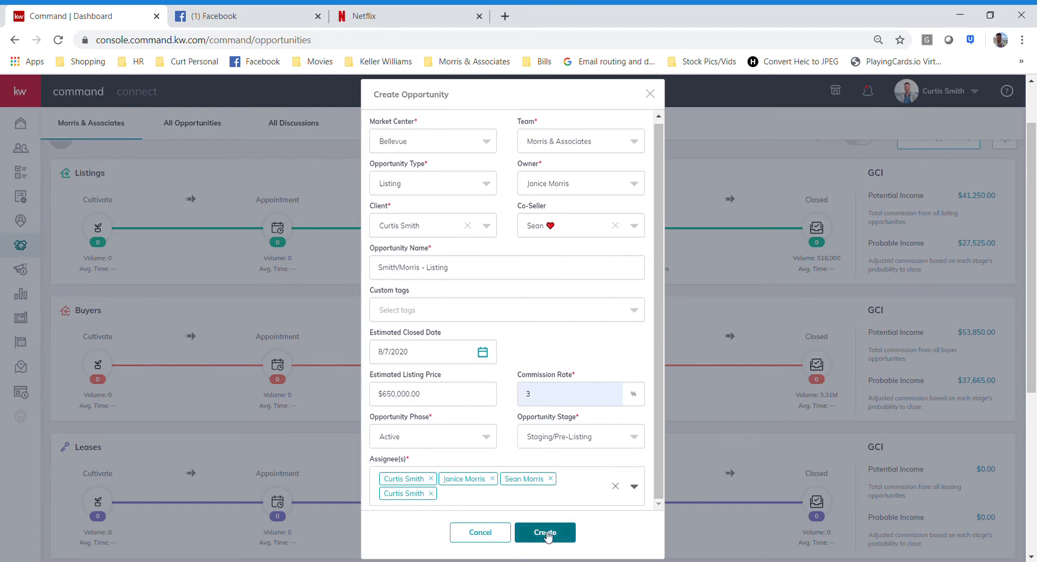
pyautogui.click(548, 536)
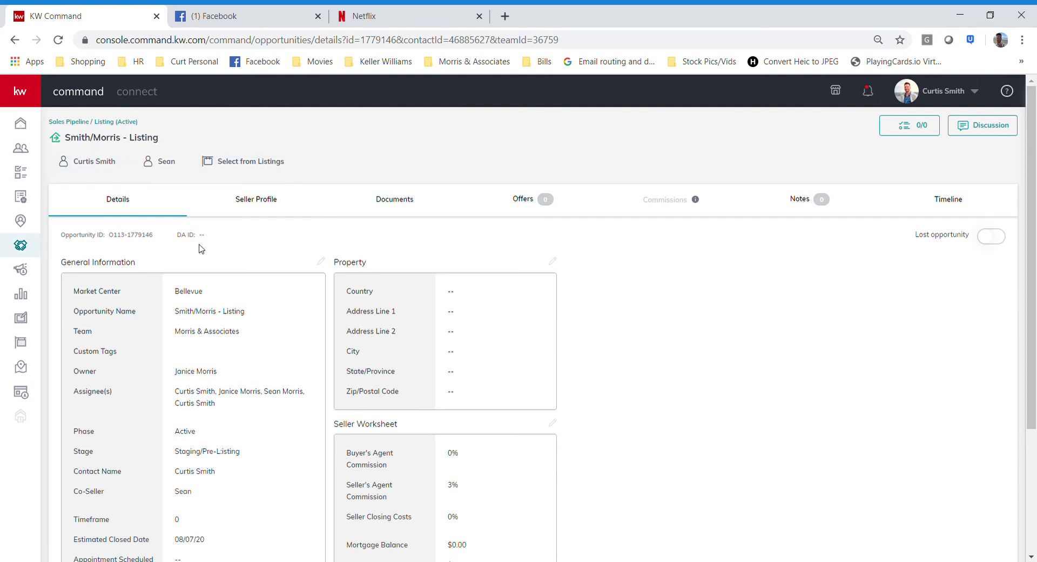
# - Examine the new opportunity's details, including the General Information, Property and Seller Worksheet sections
pyautogui.scroll(-3, 295, 341)
pyautogui.scroll(3, 290, 360)
pyautogui.scroll(-3, 319, 262)
pyautogui.scroll(3, 373, 264)
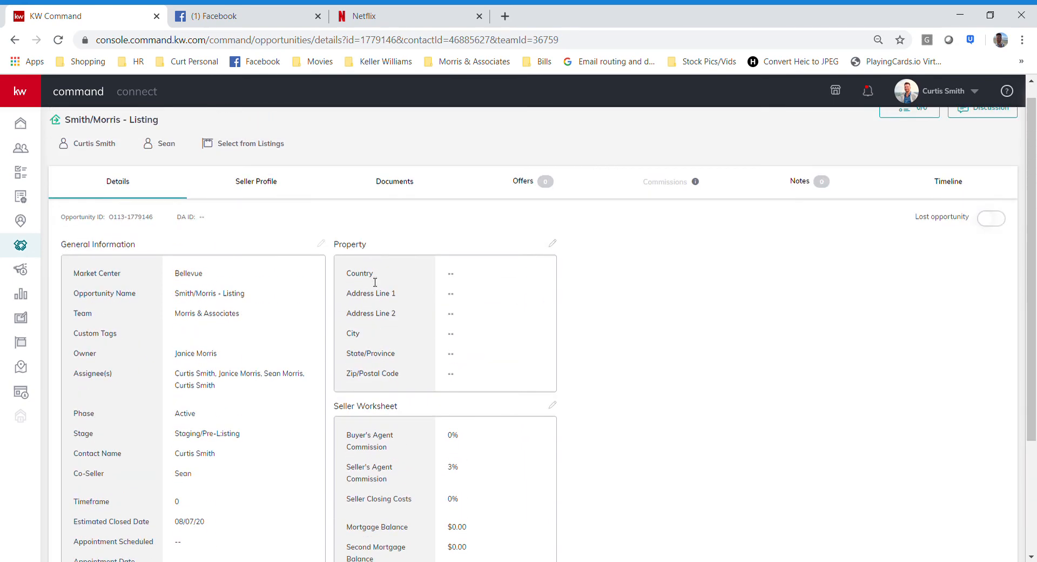
pyautogui.scroll(-3, 378, 275)
pyautogui.scroll(1, 382, 282)
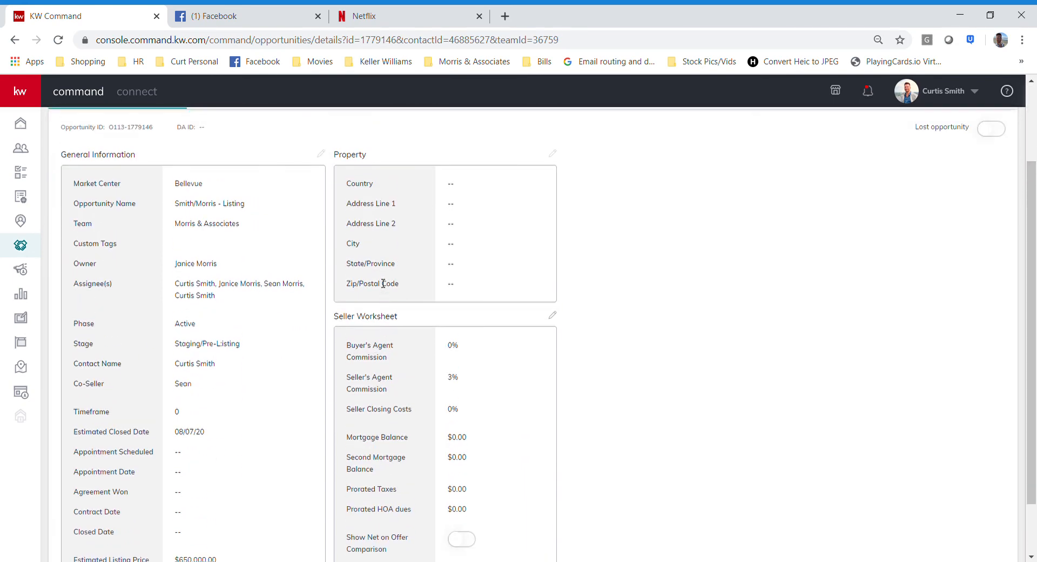
pyautogui.scroll(2, 381, 284)
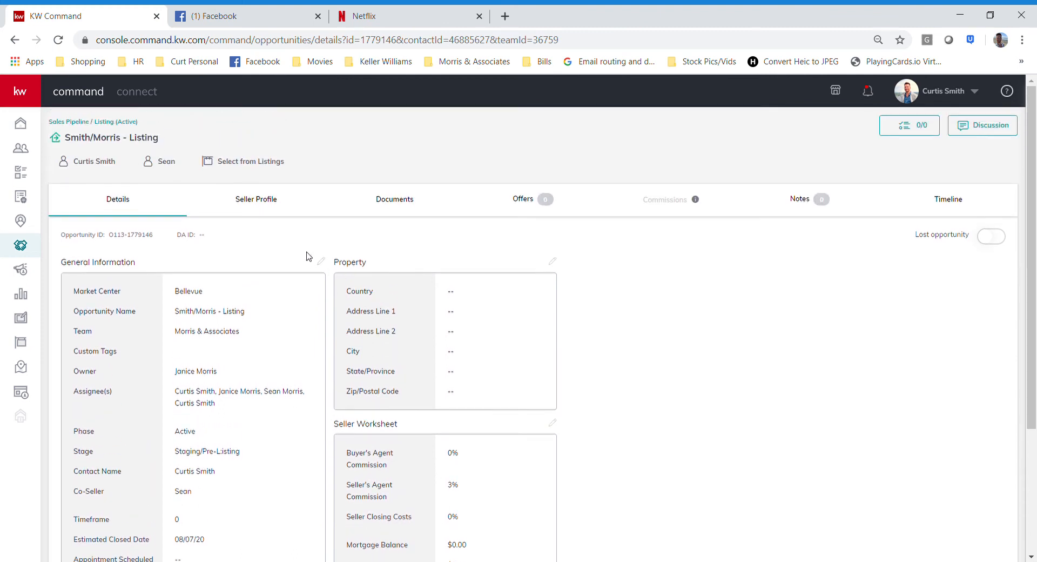
pyautogui.scroll(-1, 322, 233)
pyautogui.scroll(-2, 322, 233)
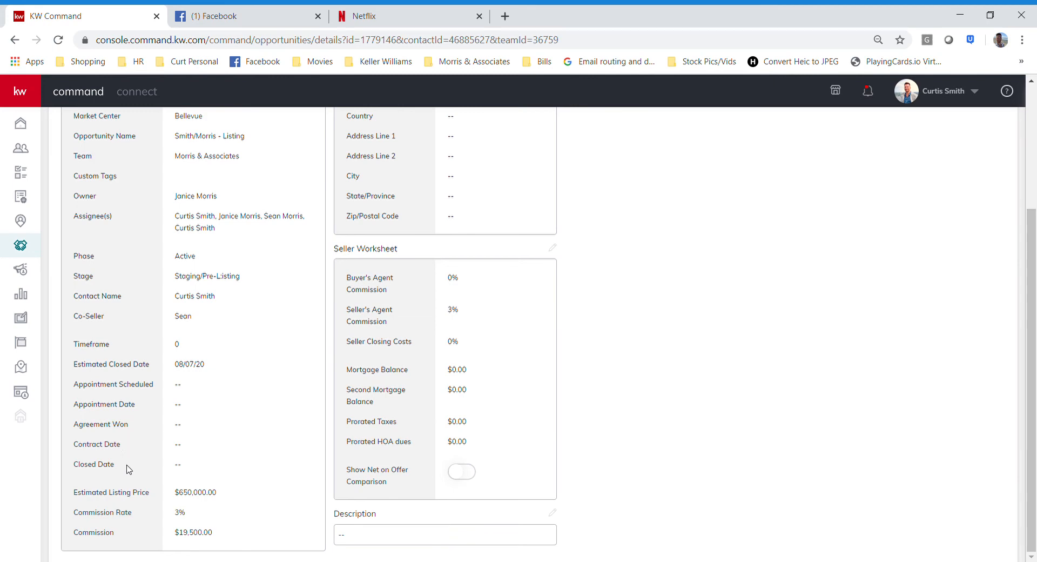
pyautogui.scroll(3, 236, 446)
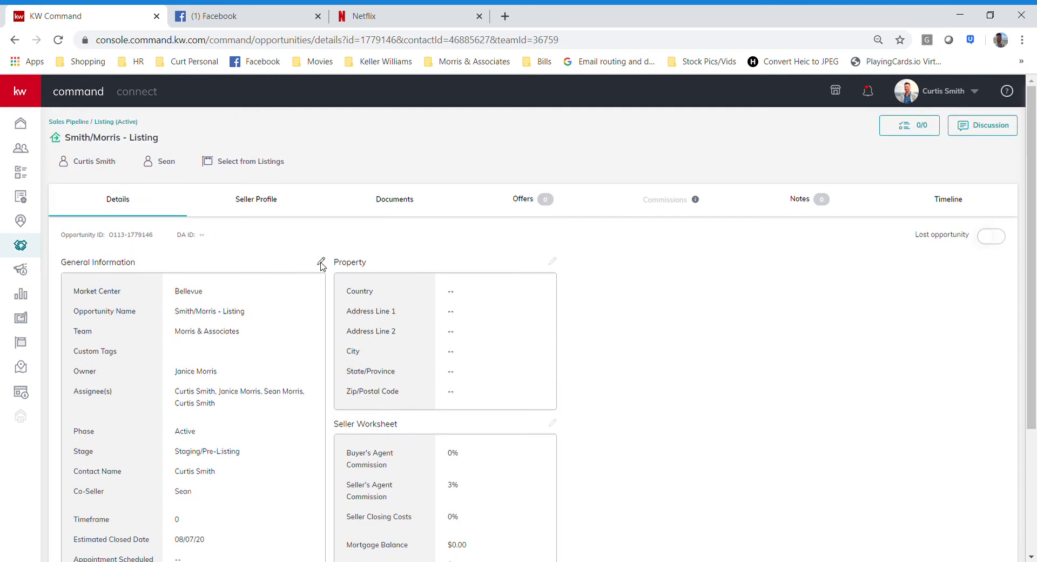
# - Open the opportunity's general information for editing and set Time Frame Months to 1 month
pyautogui.click(321, 262)
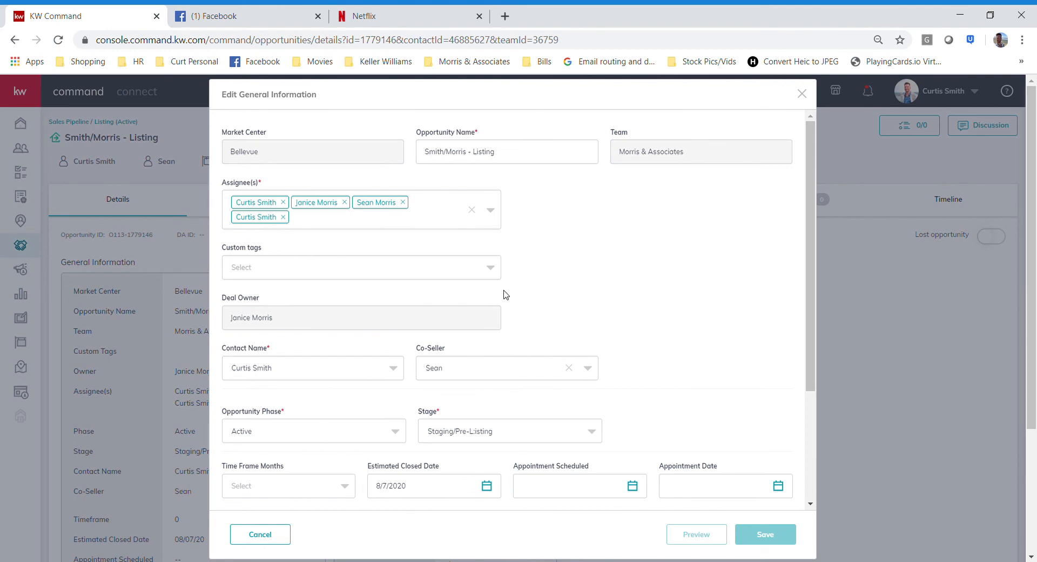
pyautogui.scroll(-1, 580, 285)
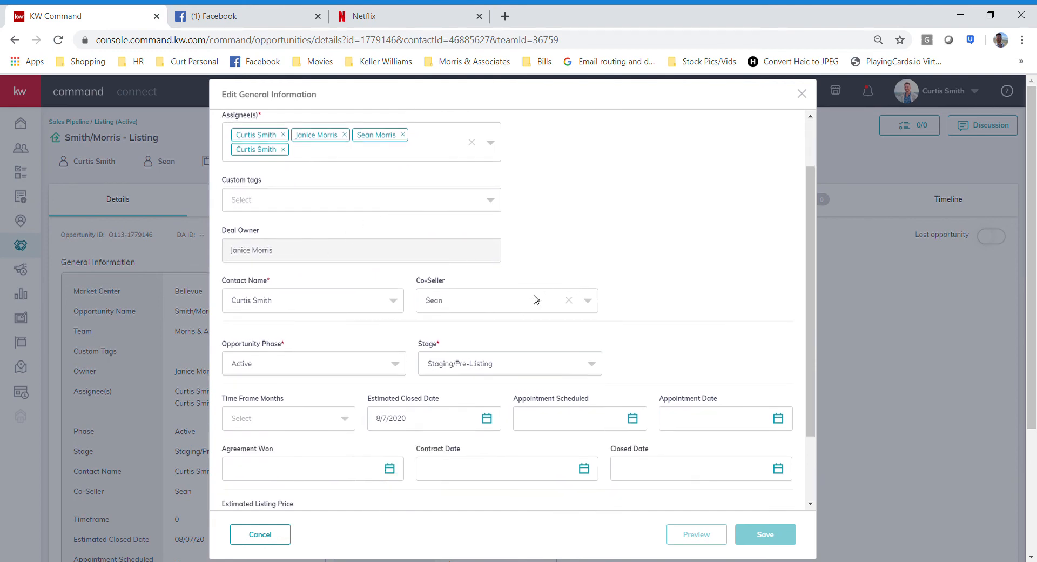
pyautogui.scroll(-2, 551, 270)
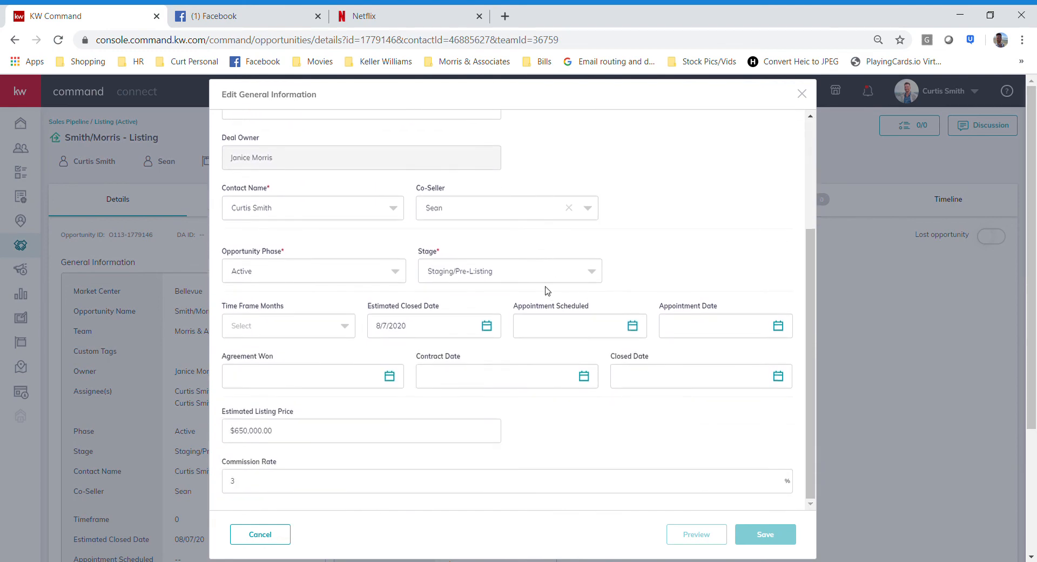
pyautogui.click(349, 331)
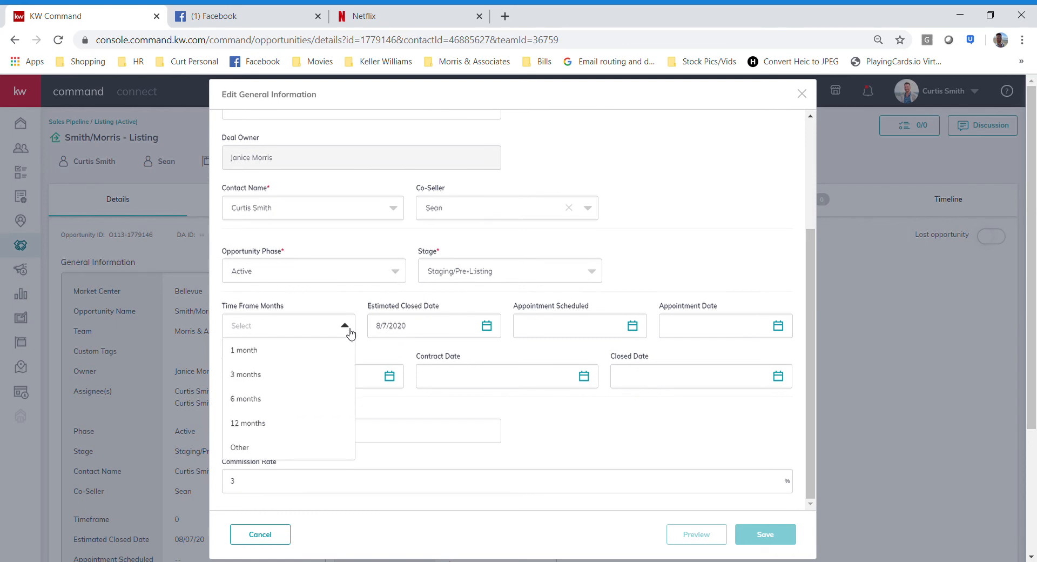
pyautogui.click(270, 358)
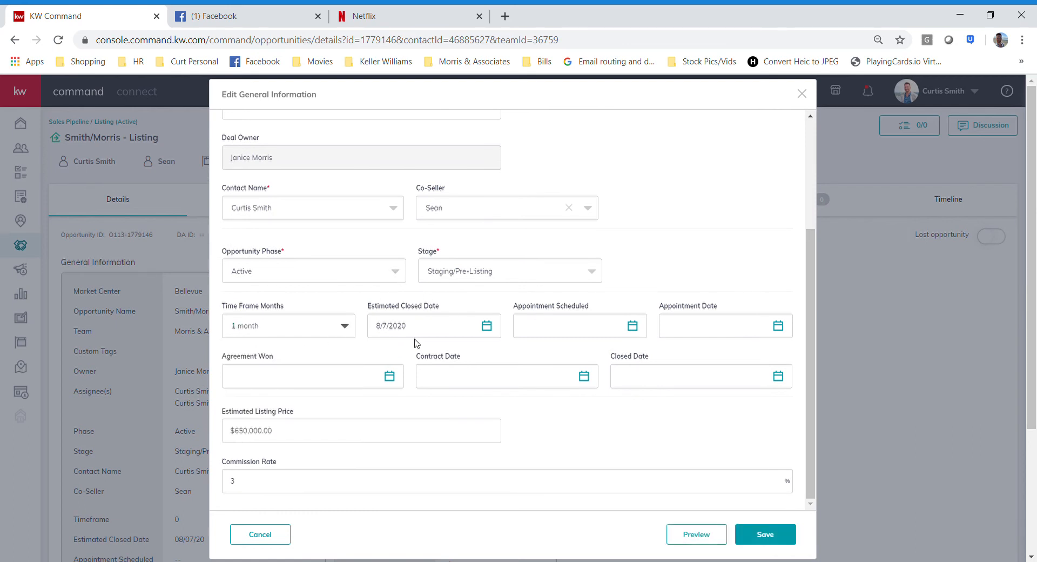
pyautogui.click(343, 328)
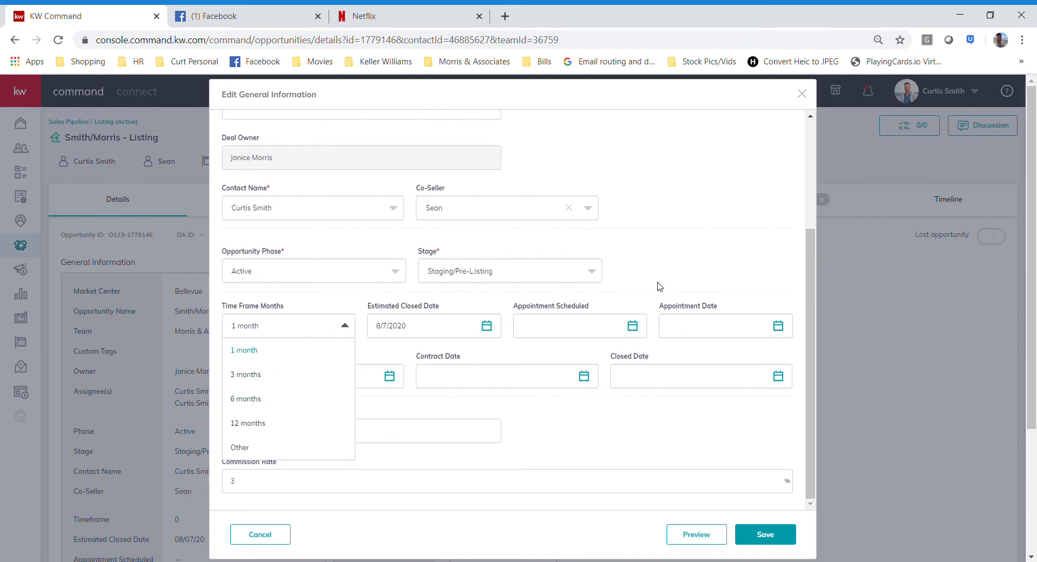
# - Set Appointment Scheduled to 6/17/2020, and both Appointment Date and Agreement Won to 6/19/2020
pyautogui.click(638, 331)
pyautogui.click(638, 331)
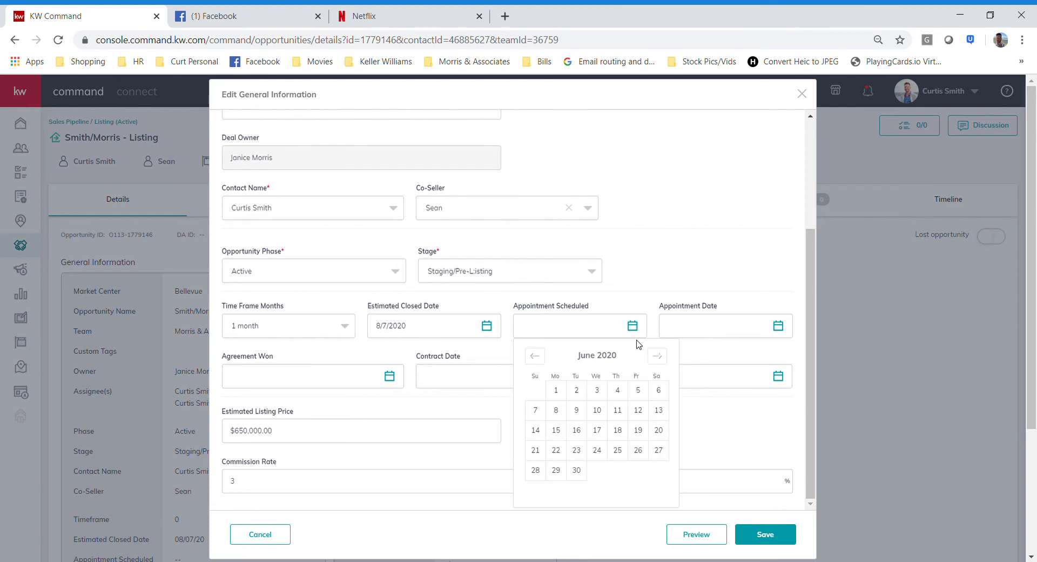
pyautogui.click(597, 429)
pyautogui.click(778, 326)
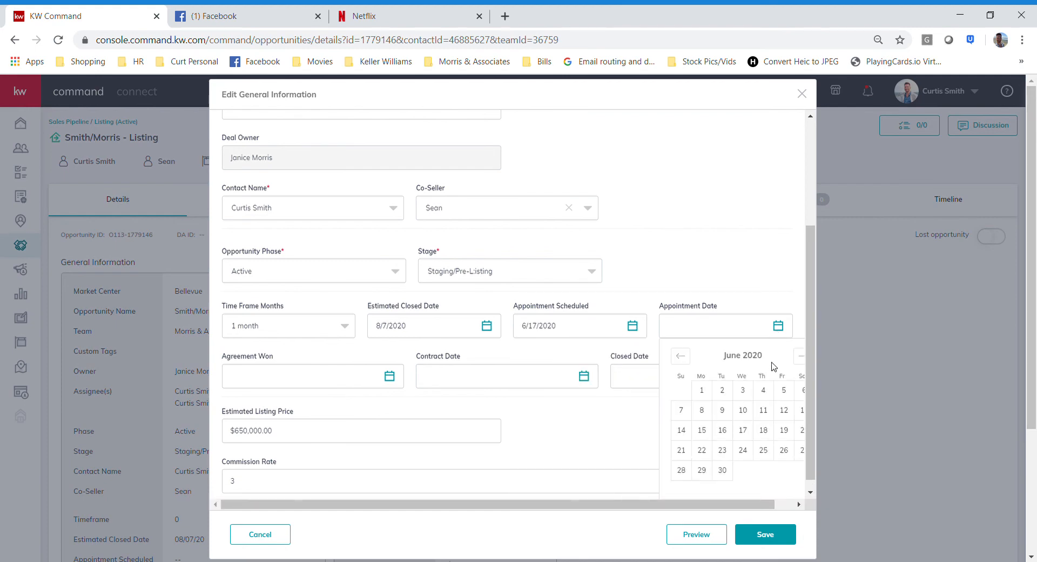
pyautogui.click(781, 436)
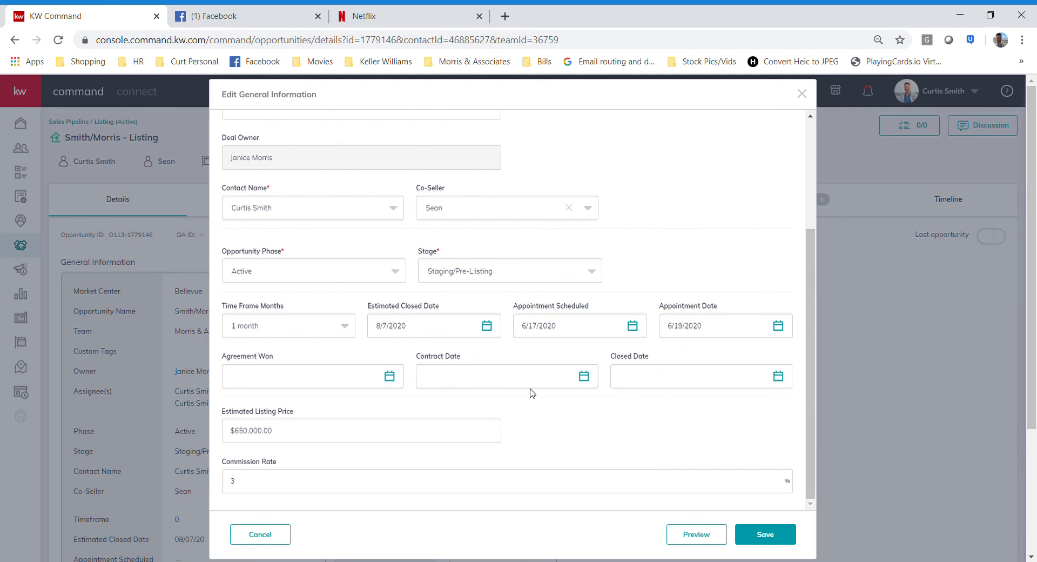
pyautogui.click(390, 376)
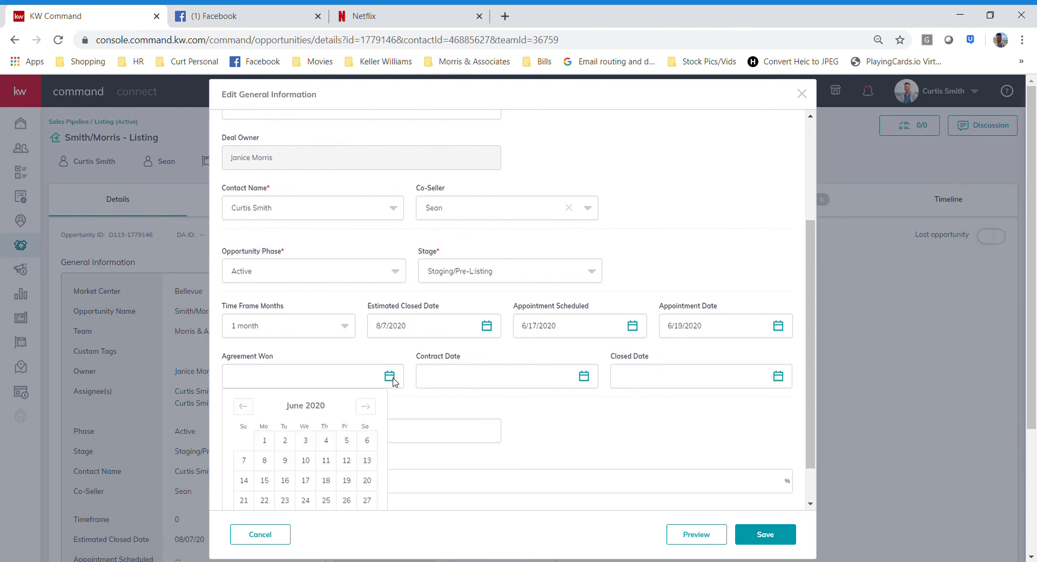
pyautogui.click(347, 480)
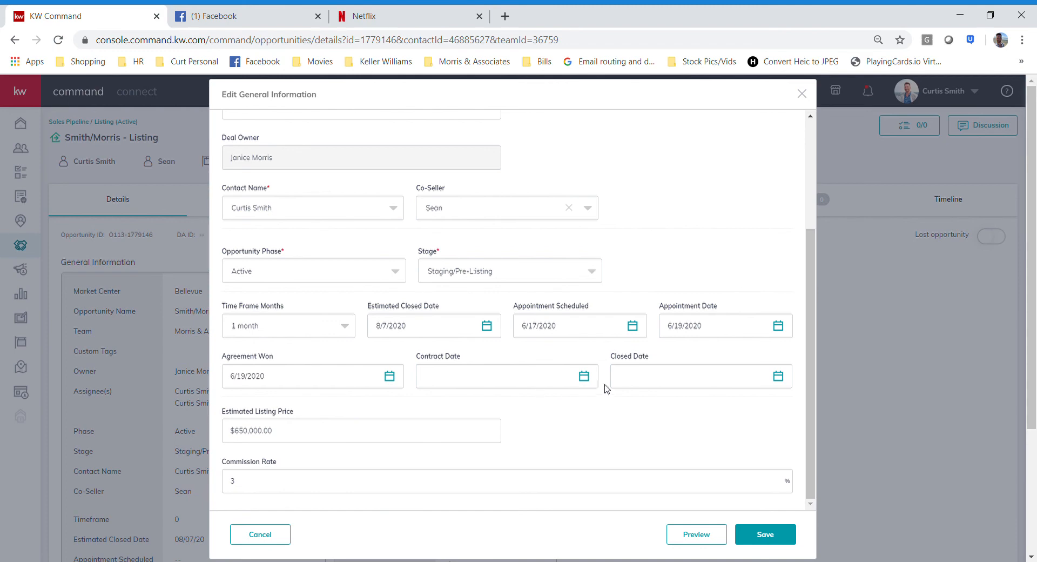
# - Check the Contract Date and Closed Date calendars without picking dates, and look over the rest of the general information form
pyautogui.click(584, 377)
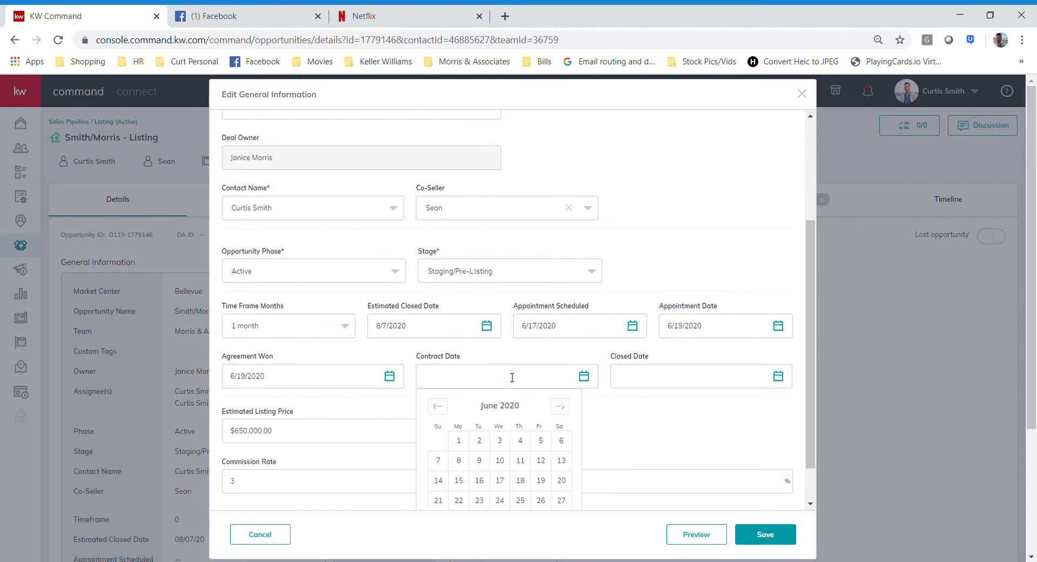
pyautogui.click(780, 379)
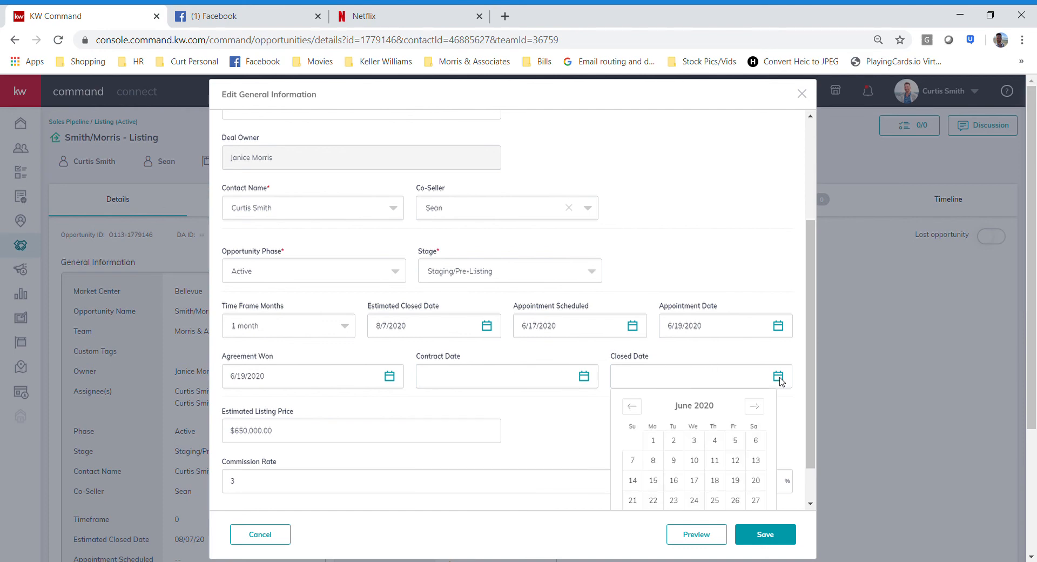
pyautogui.click(590, 441)
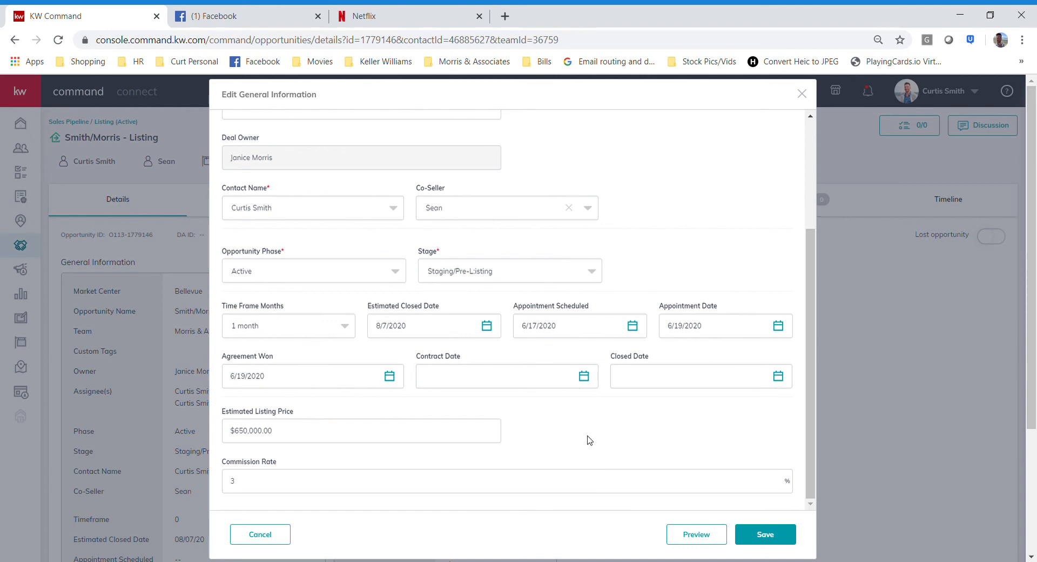
pyautogui.scroll(-3, 341, 435)
pyautogui.scroll(2, 315, 398)
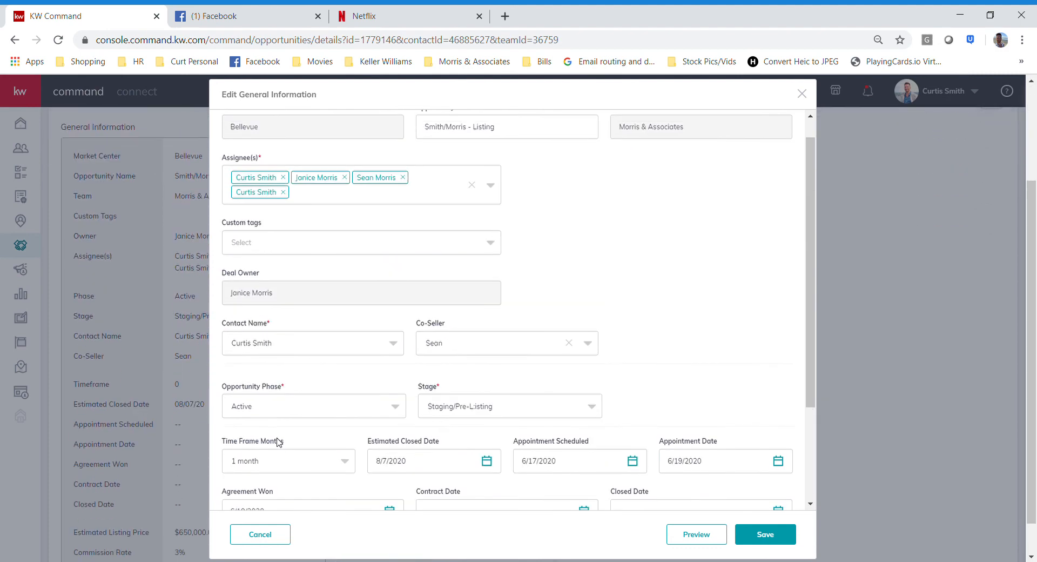
pyautogui.scroll(-2, 342, 377)
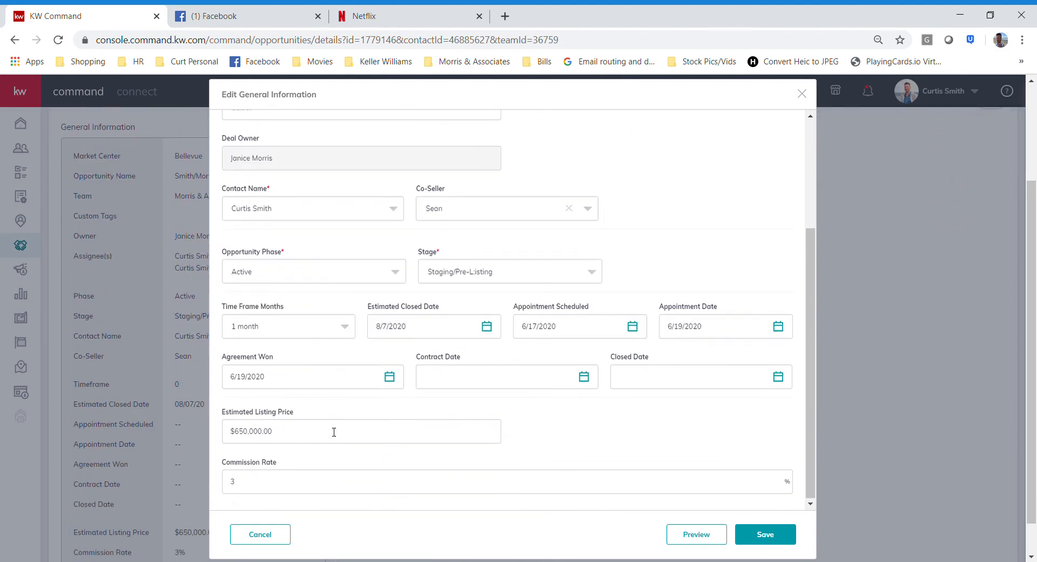
# - Set the Estimated Listing Price to $702,000.00 and save the general information changes
pyautogui.click(306, 436)
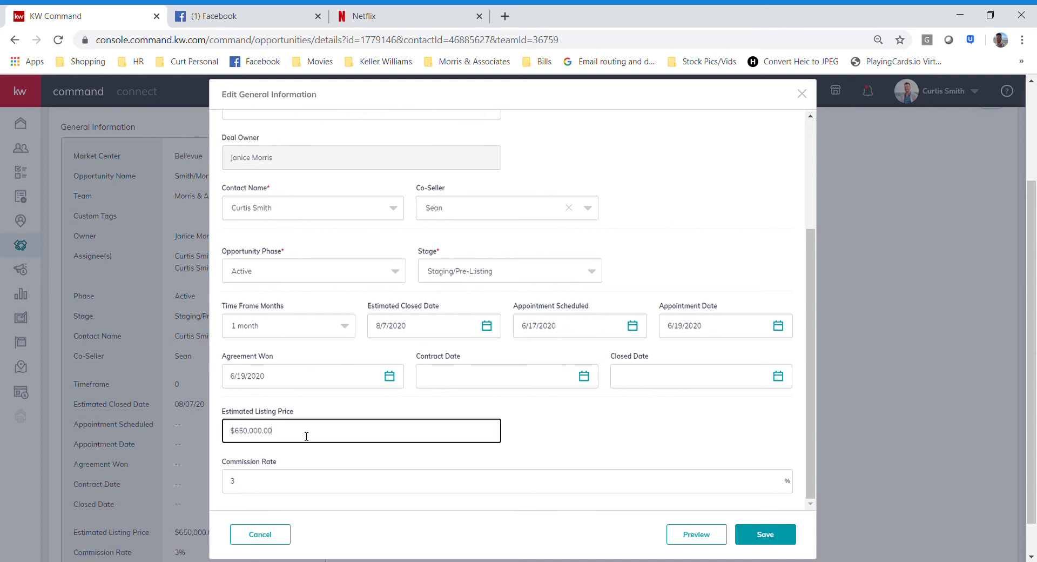
pyautogui.press('BackSpace')
pyautogui.press('BackSpace')
pyautogui.press('BackSpace')
pyautogui.press('BackSpace')
pyautogui.press('BackSpace')
pyautogui.write('702,000')
pyautogui.click(295, 461)
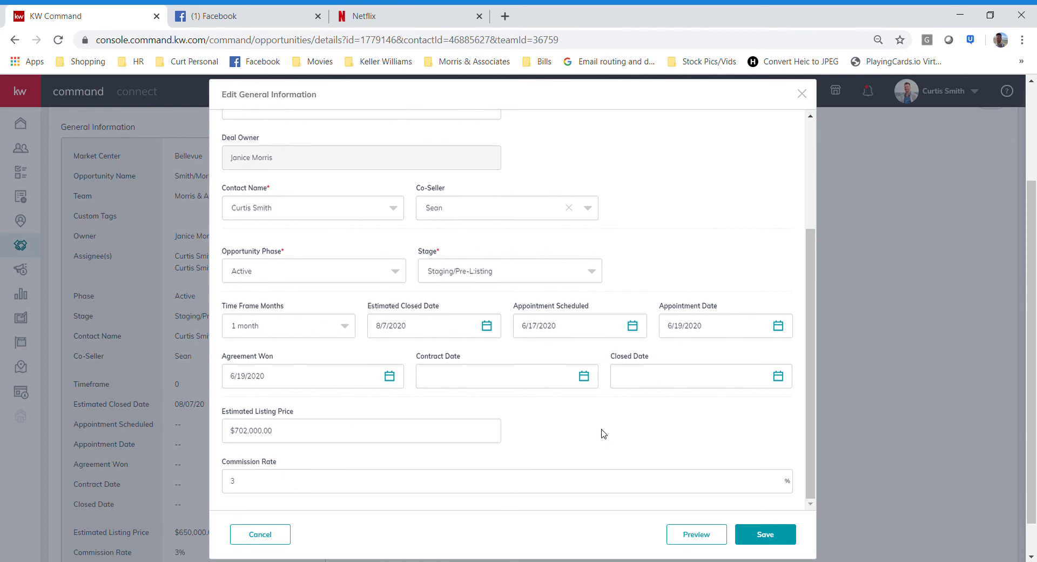
pyautogui.scroll(-1, 600, 433)
pyautogui.scroll(2, 621, 429)
pyautogui.scroll(-2, 628, 430)
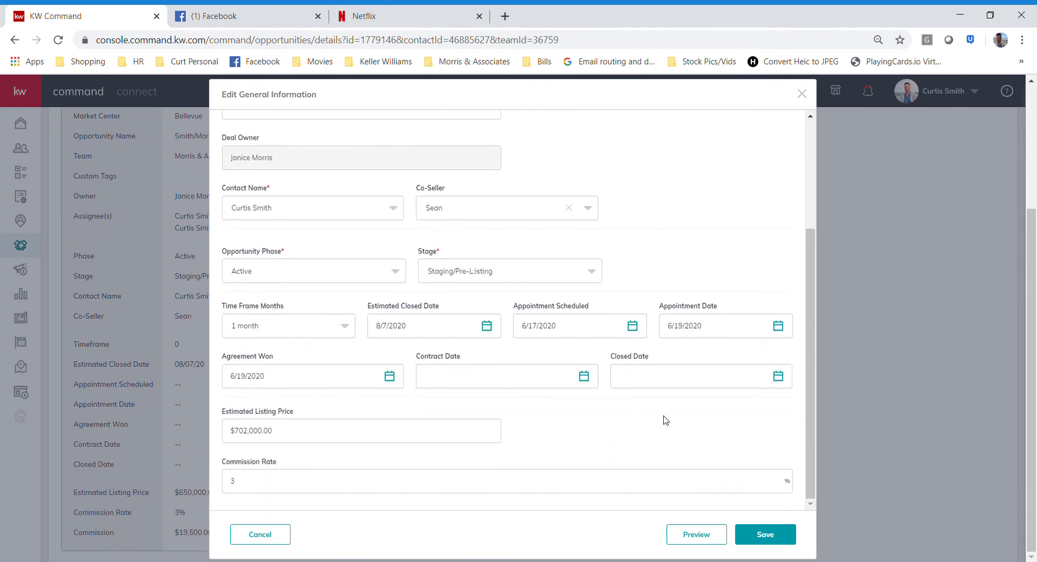
pyautogui.click(765, 534)
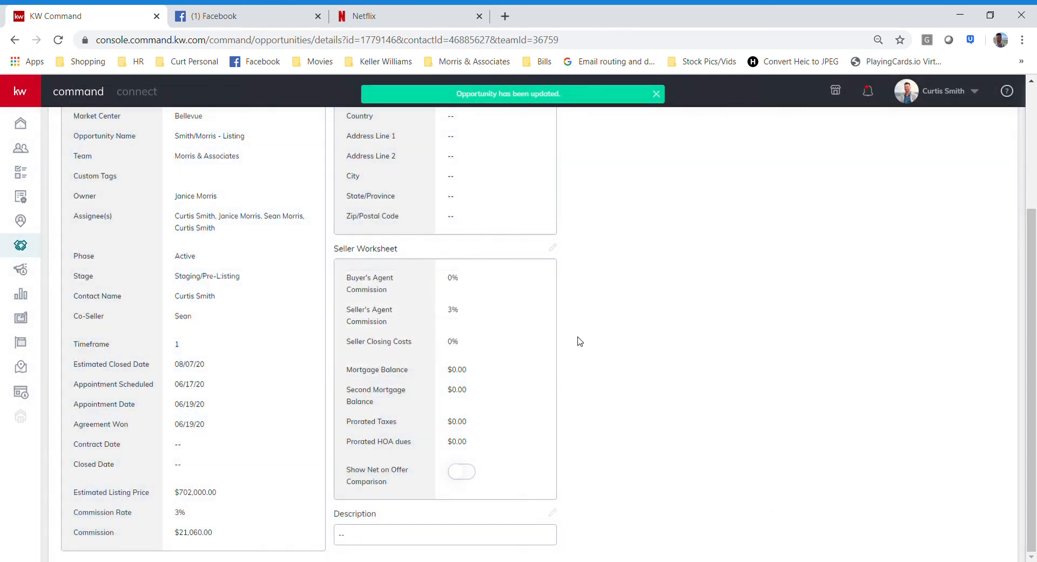
# - Examine the updated General Information, comparing the Estimated Listing Price with the Commission amount
pyautogui.scroll(3, 577, 341)
pyautogui.scroll(-3, 575, 328)
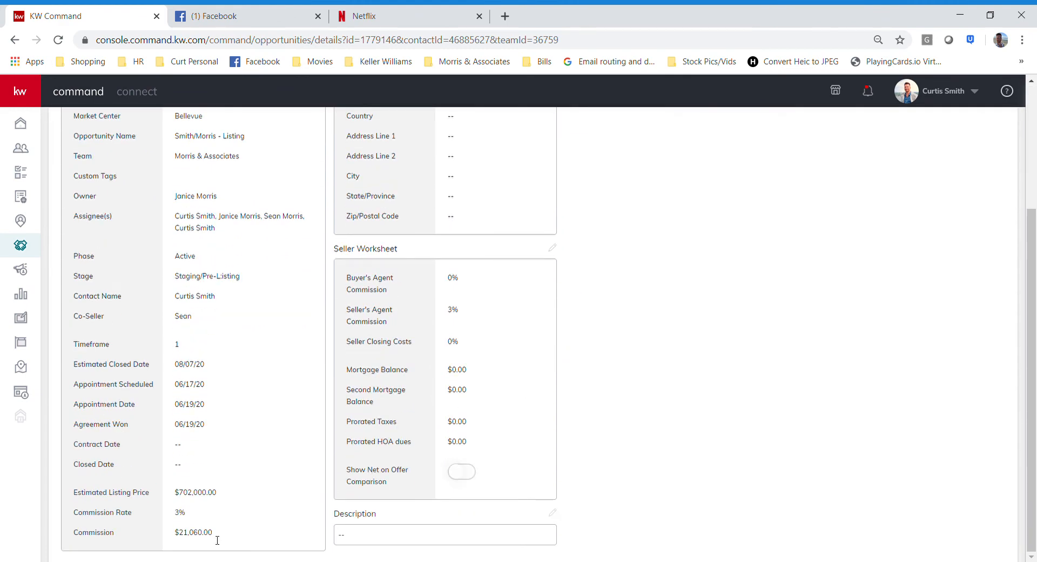
pyautogui.moveTo(216, 536); pyautogui.dragTo(182, 536)
pyautogui.click(268, 526)
pyautogui.moveTo(224, 532); pyautogui.dragTo(181, 535)
pyautogui.click(226, 514)
pyautogui.moveTo(217, 491); pyautogui.dragTo(176, 493)
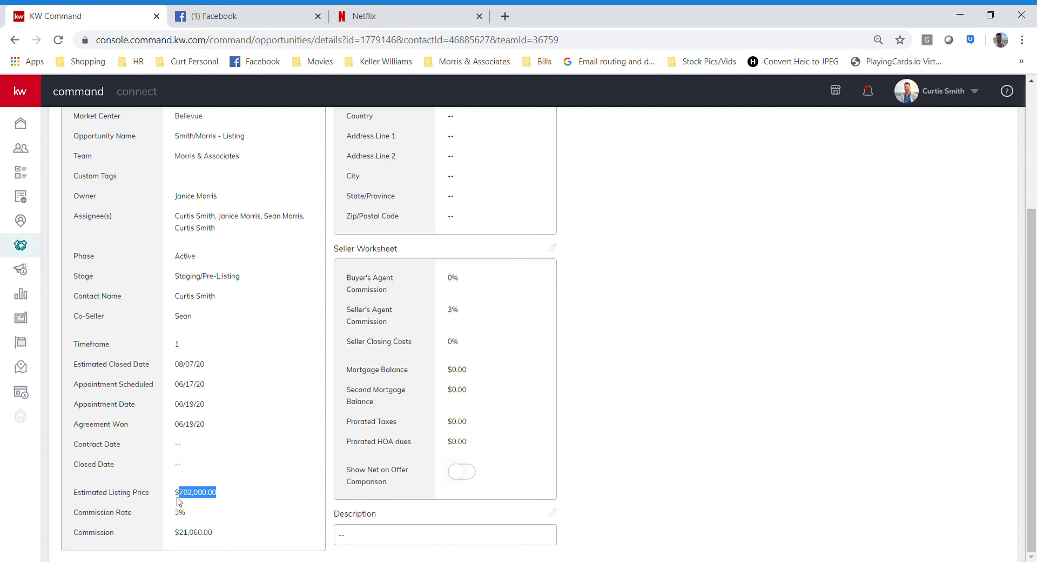
pyautogui.click(206, 508)
pyautogui.moveTo(232, 537); pyautogui.dragTo(182, 541)
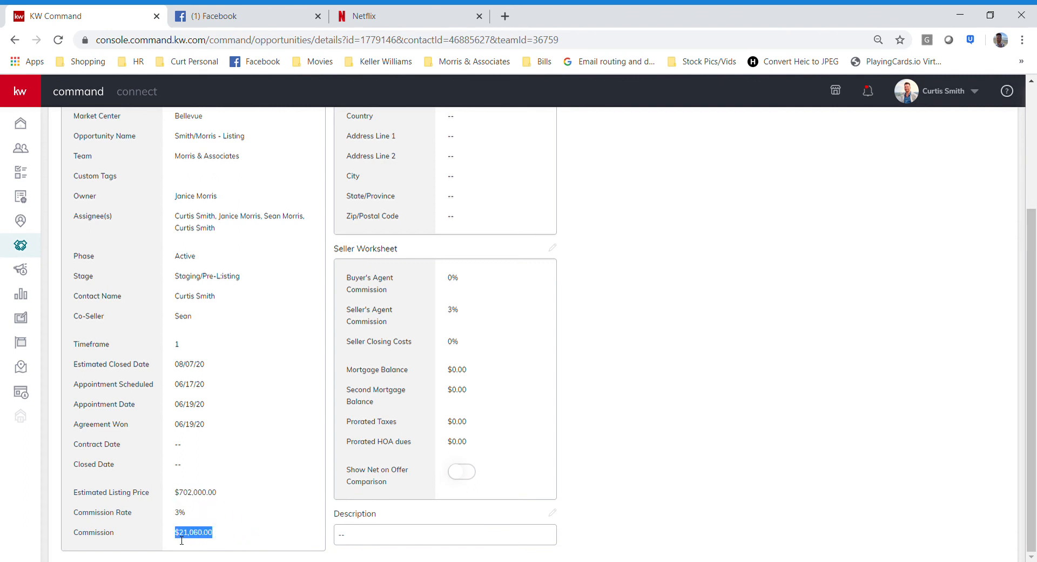
pyautogui.click(219, 537)
pyautogui.moveTo(214, 533); pyautogui.dragTo(176, 532)
pyautogui.click(229, 522)
# - Review the opportunity's Property, Seller Worksheet and Description sections
pyautogui.scroll(3, 483, 386)
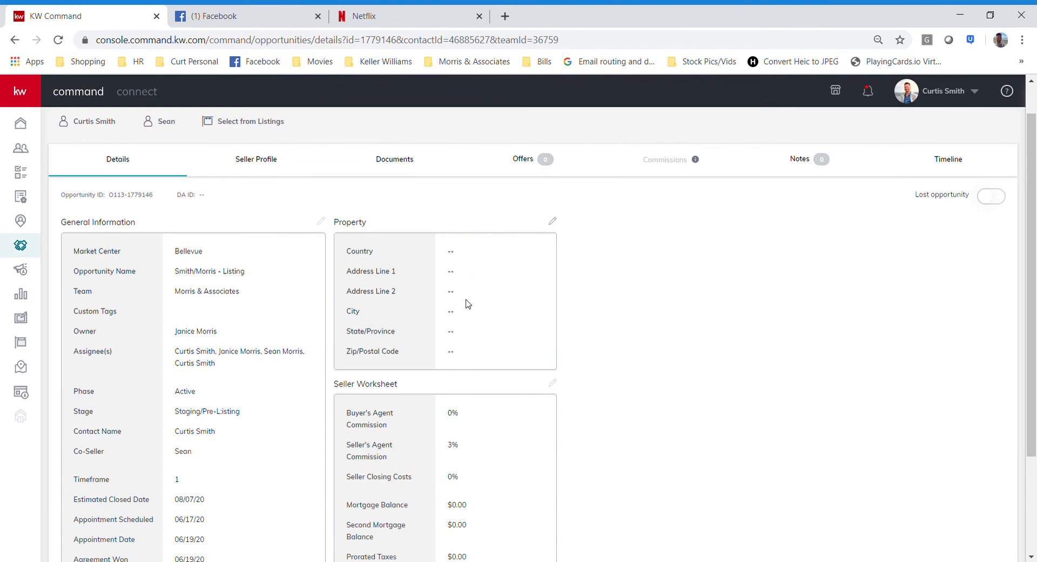
pyautogui.scroll(-3, 456, 358)
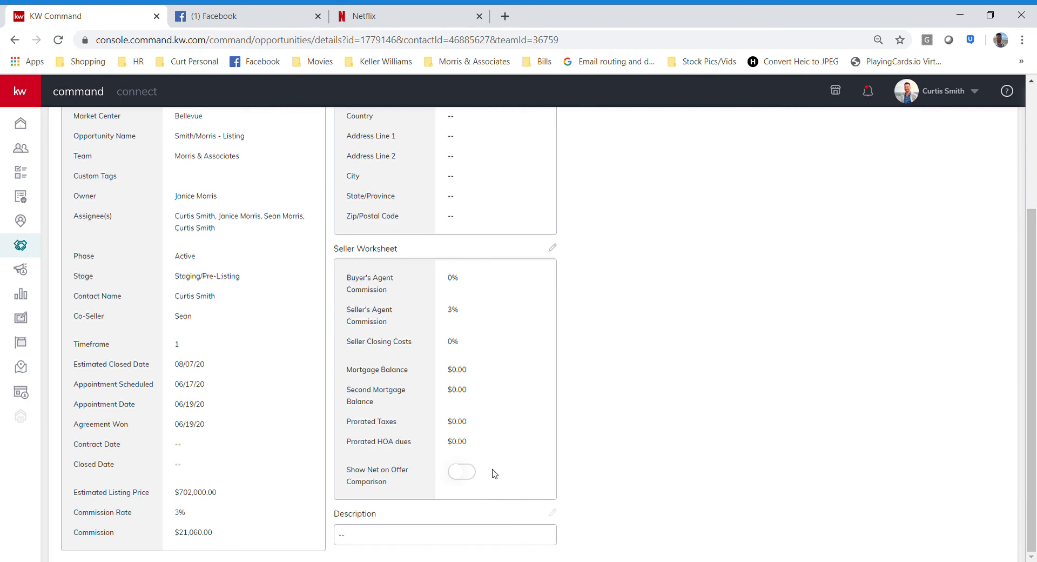
pyautogui.scroll(3, 546, 442)
pyautogui.scroll(-3, 535, 410)
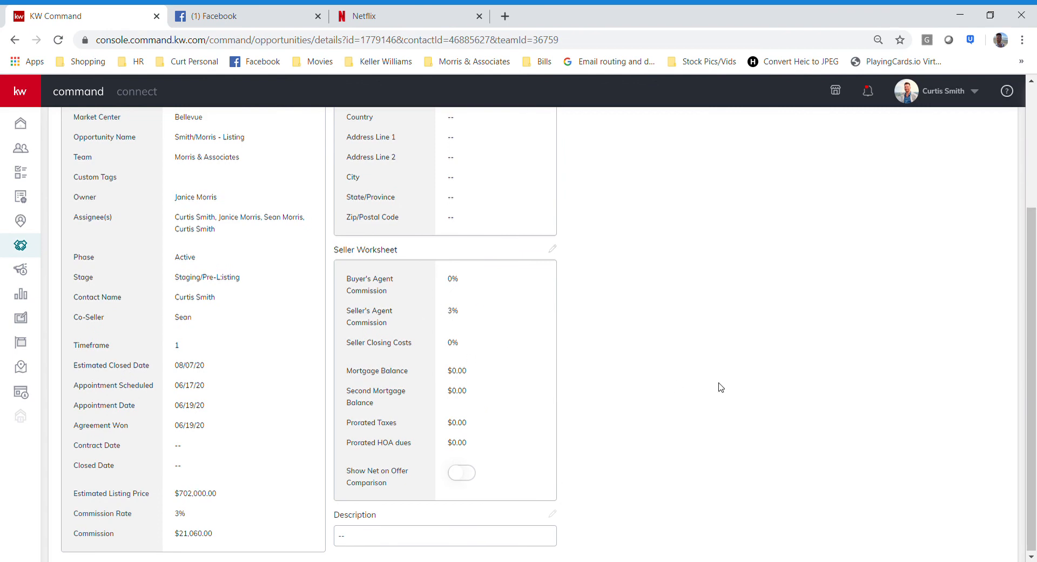
pyautogui.scroll(3, 718, 387)
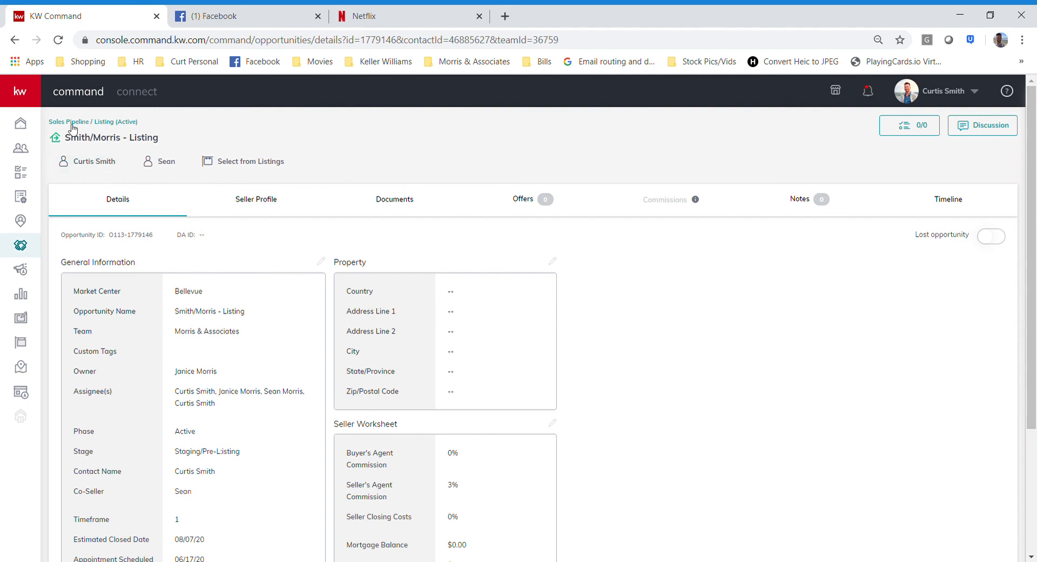
# - Look at the street address search for linking an existing listing to the opportunity, and close it without searching
pyautogui.click(261, 165)
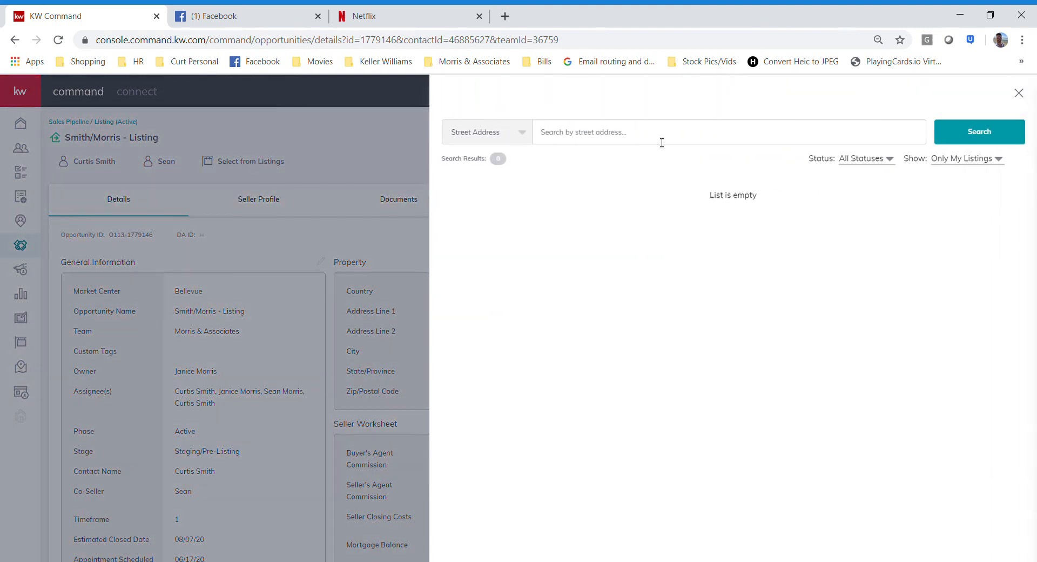
pyautogui.click(661, 142)
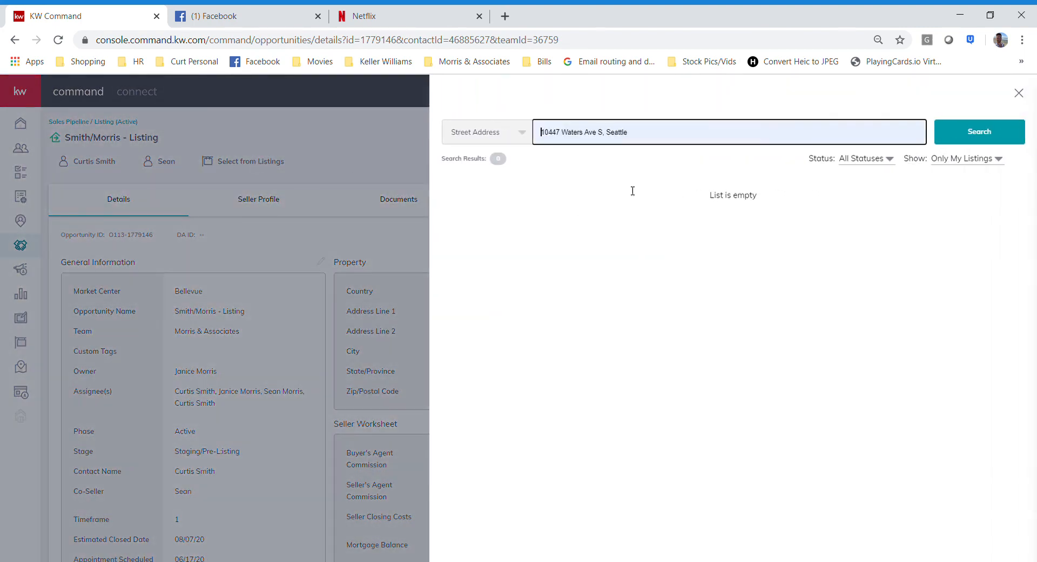
pyautogui.click(520, 238)
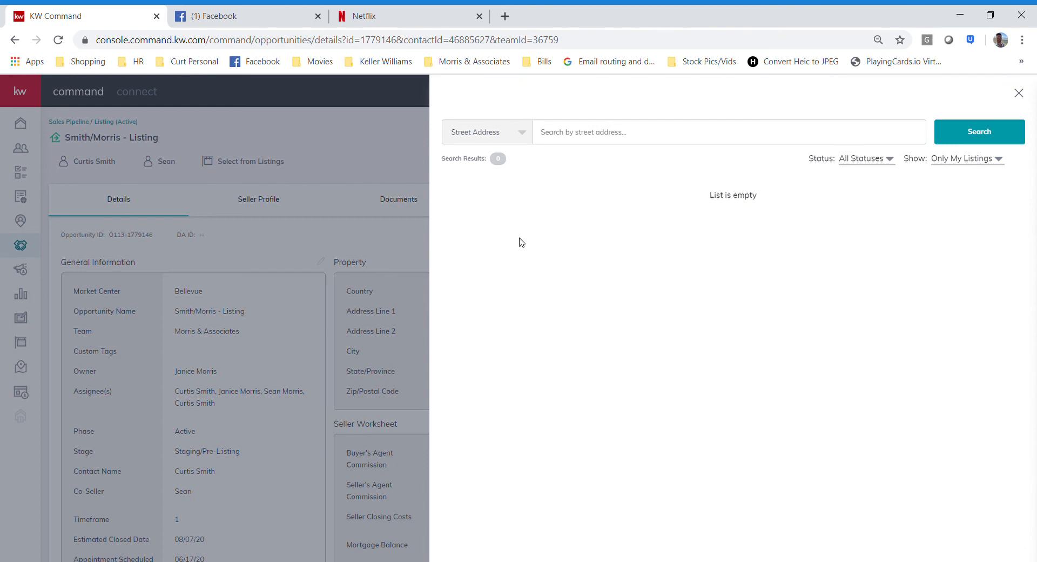
pyautogui.click(1024, 96)
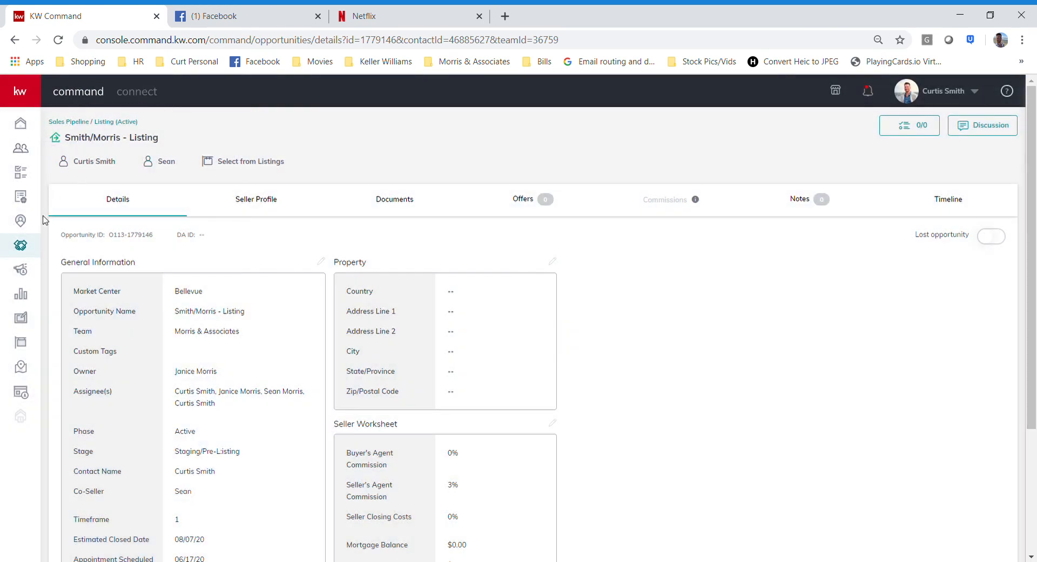
# - Return to the opportunities dashboard and examine the volume and average time of the Listings pipeline's Active, Under Contract and Closed phases
pyautogui.click(26, 244)
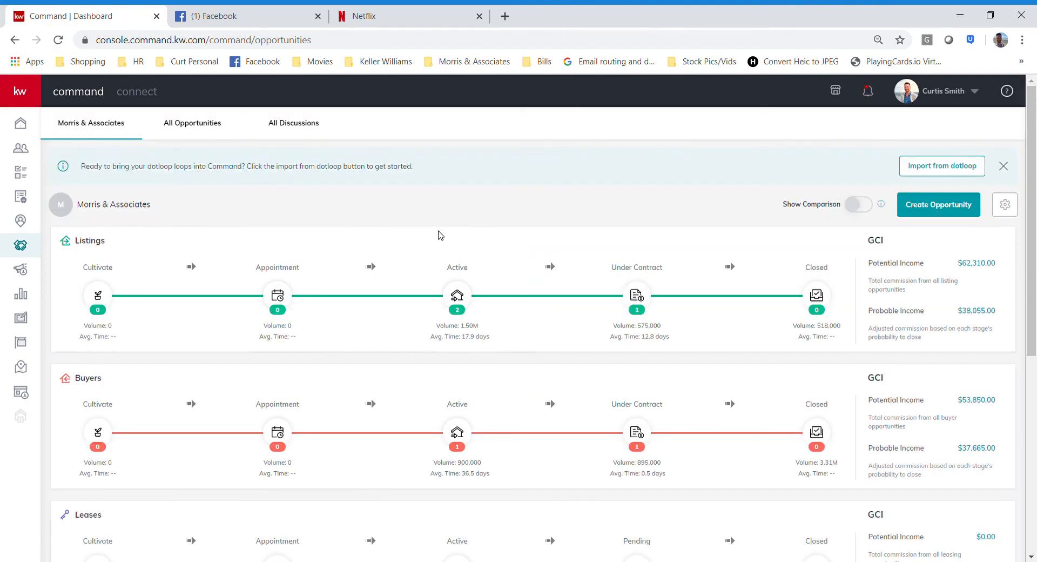
pyautogui.doubleClick(466, 326)
pyautogui.moveTo(492, 340); pyautogui.dragTo(465, 340)
pyautogui.click(664, 329)
pyautogui.moveTo(609, 336); pyautogui.dragTo(640, 335)
pyautogui.doubleClick(644, 326)
pyautogui.click(655, 338)
pyautogui.moveTo(679, 340); pyautogui.dragTo(648, 344)
pyautogui.click(684, 341)
pyautogui.doubleClick(822, 329)
pyautogui.click(852, 328)
# - Examine the Listings potential and probable income, check the stage percentages on the Appointment phase board, and return to the dashboard
pyautogui.moveTo(957, 264); pyautogui.dragTo(1001, 266)
pyautogui.moveTo(1002, 313); pyautogui.dragTo(955, 316)
pyautogui.click(977, 287)
pyautogui.click(922, 338)
pyautogui.moveTo(867, 328); pyautogui.dragTo(924, 336)
pyautogui.moveTo(999, 318); pyautogui.dragTo(962, 316)
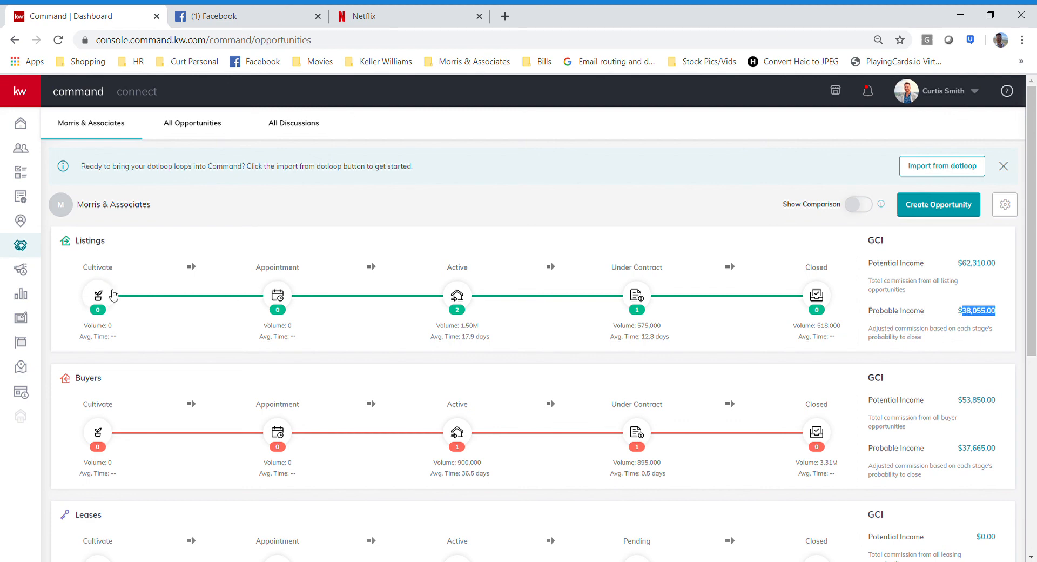
pyautogui.click(981, 299)
pyautogui.click(278, 295)
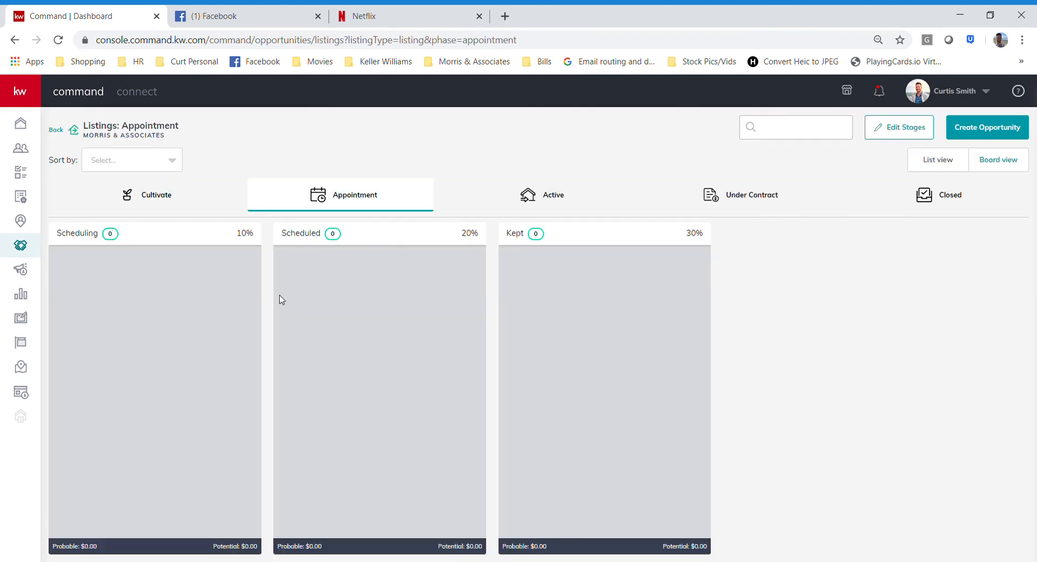
pyautogui.click(58, 130)
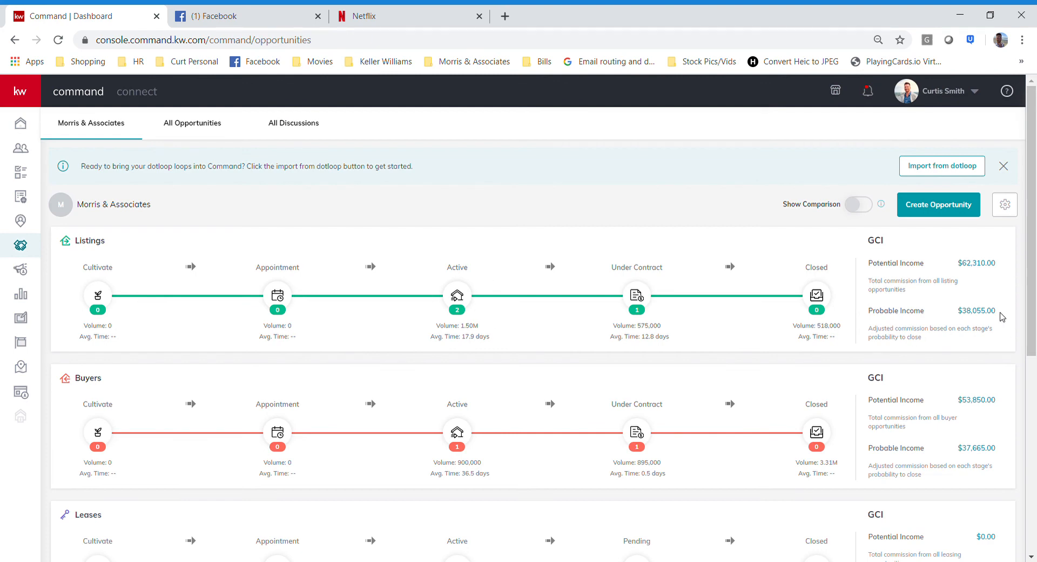
# - Compare the Listings pipeline's potential income with its probable income in the GCI summary
pyautogui.moveTo(999, 318); pyautogui.dragTo(968, 319)
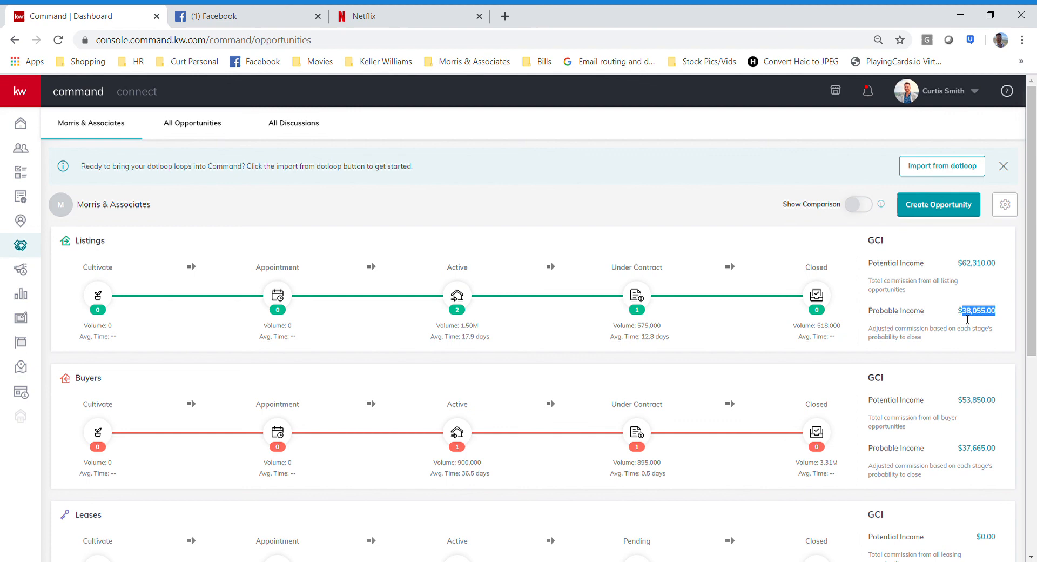
pyautogui.click(1003, 318)
pyautogui.moveTo(963, 266); pyautogui.dragTo(1011, 275)
pyautogui.moveTo(1001, 314); pyautogui.dragTo(968, 314)
pyautogui.click(967, 292)
pyautogui.moveTo(999, 315); pyautogui.dragTo(961, 314)
pyautogui.click(975, 287)
# - Examine the Buyers and Leases pipelines and their GCI figures alongside the Listings pipeline
pyautogui.scroll(-4, 891, 367)
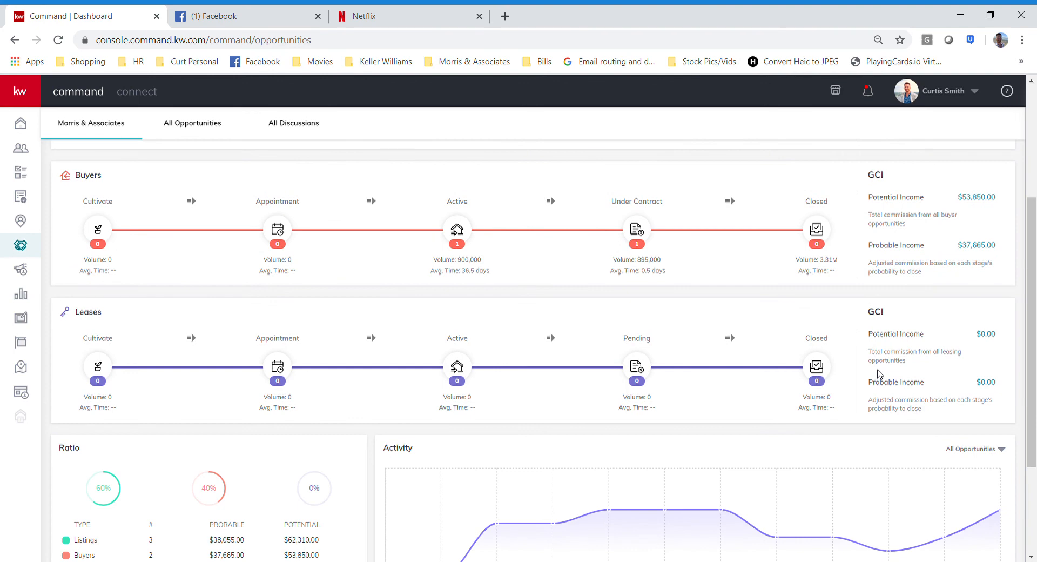
pyautogui.scroll(1, 877, 373)
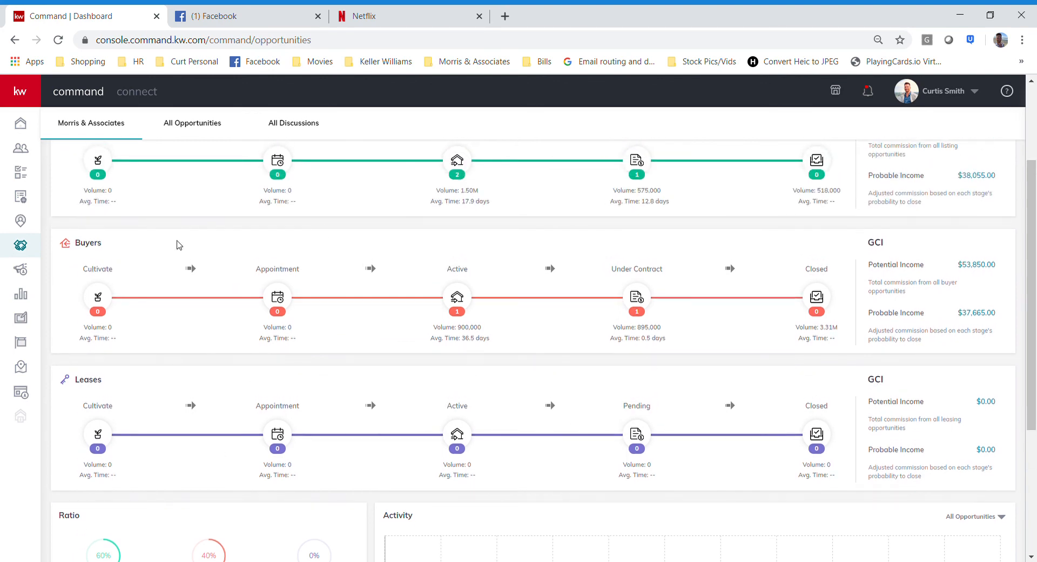
pyautogui.scroll(2, 414, 208)
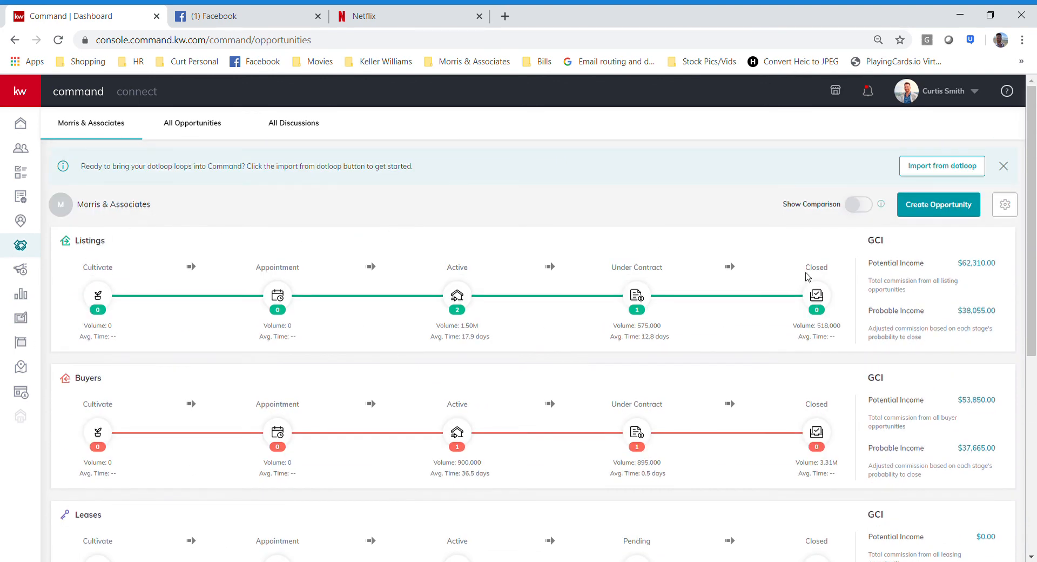
pyautogui.scroll(-1, 722, 268)
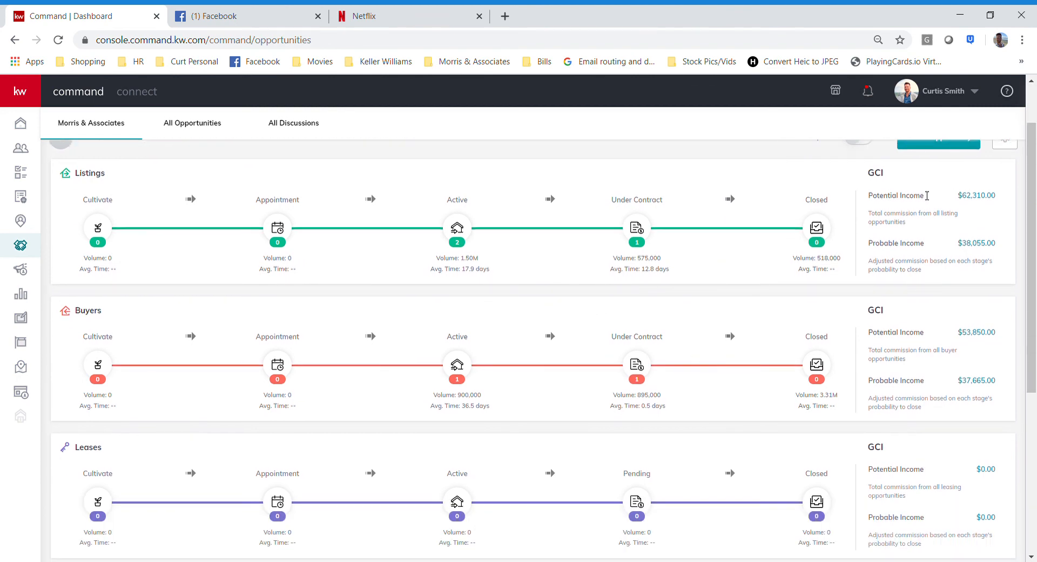
pyautogui.scroll(1, 927, 195)
pyautogui.scroll(-1, 695, 339)
pyautogui.scroll(-2, 669, 318)
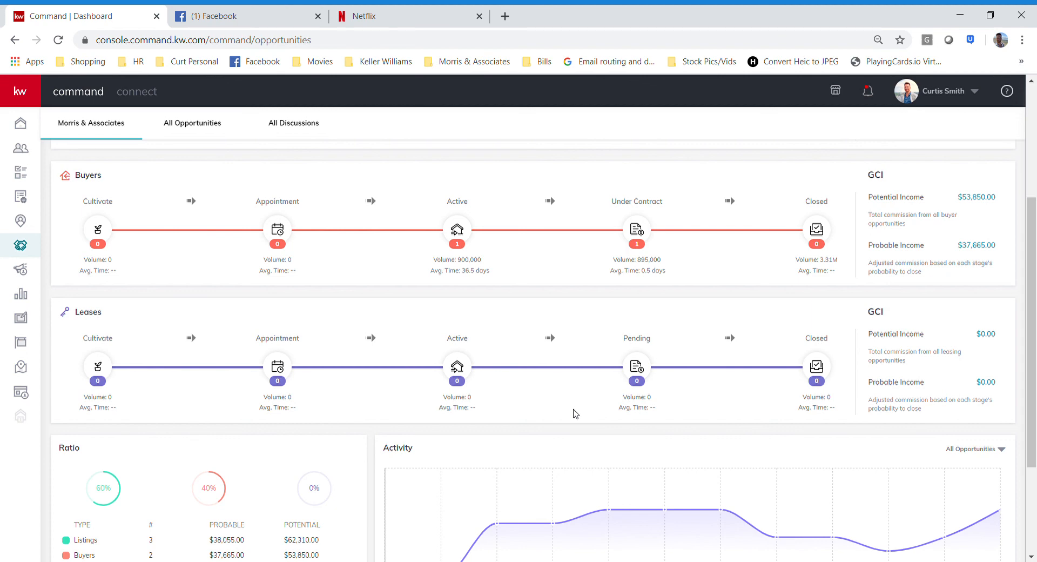
# - Review the Ratio table's opportunity counts and income by type, check them against the pipelines' GCI figures, and return to the Ratio and Activity charts
pyautogui.scroll(-3, 548, 405)
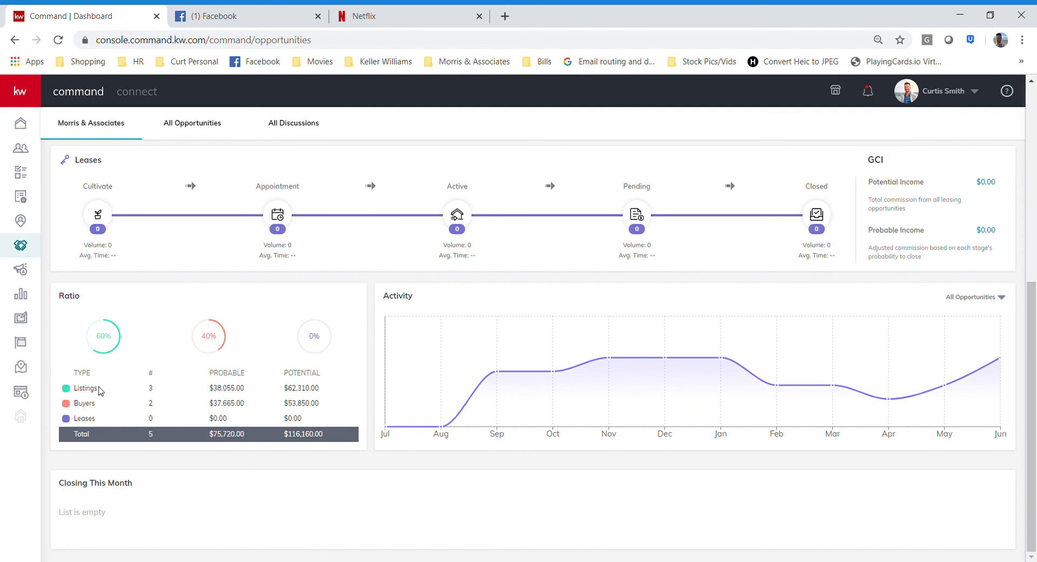
pyautogui.doubleClick(150, 388)
pyautogui.moveTo(148, 409); pyautogui.dragTo(310, 396)
pyautogui.click(255, 413)
pyautogui.scroll(7, 231, 340)
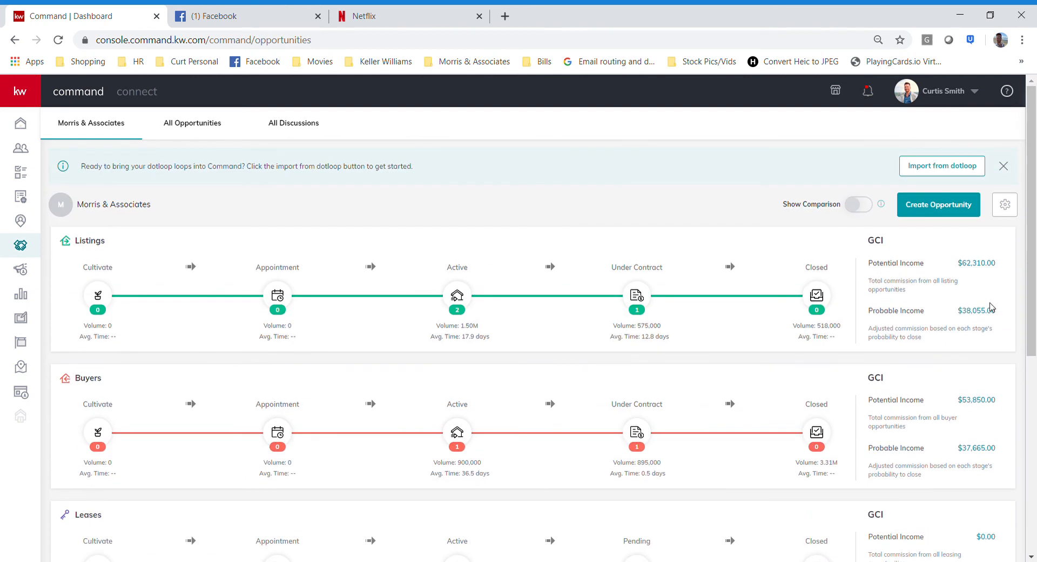
pyautogui.scroll(-7, 593, 354)
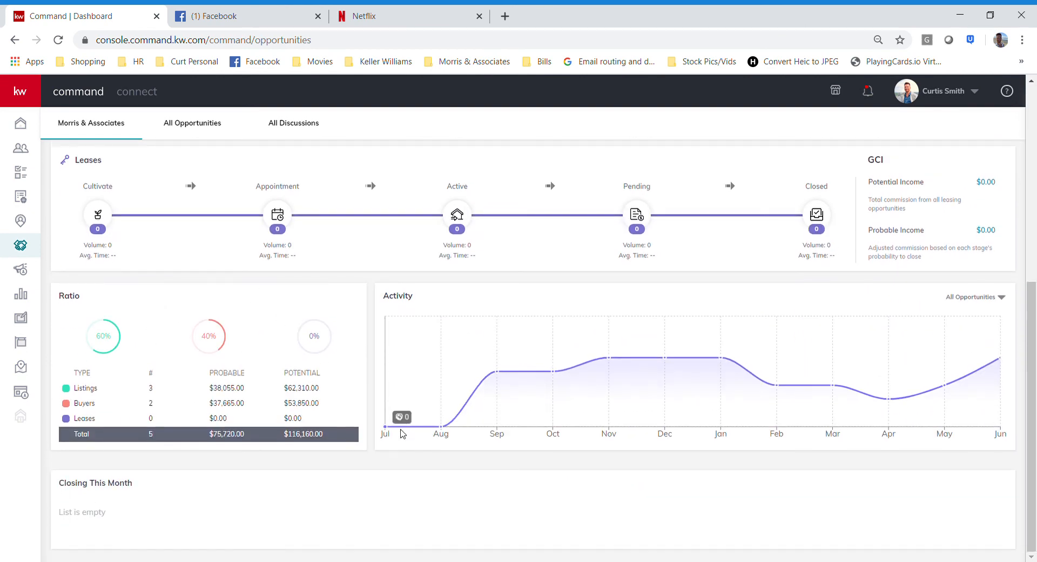